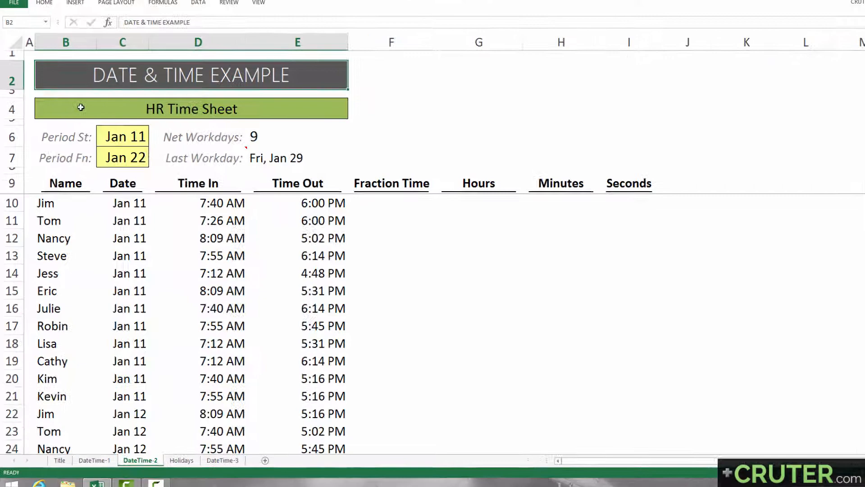
left_click_drag(79, 110, 78, 290)
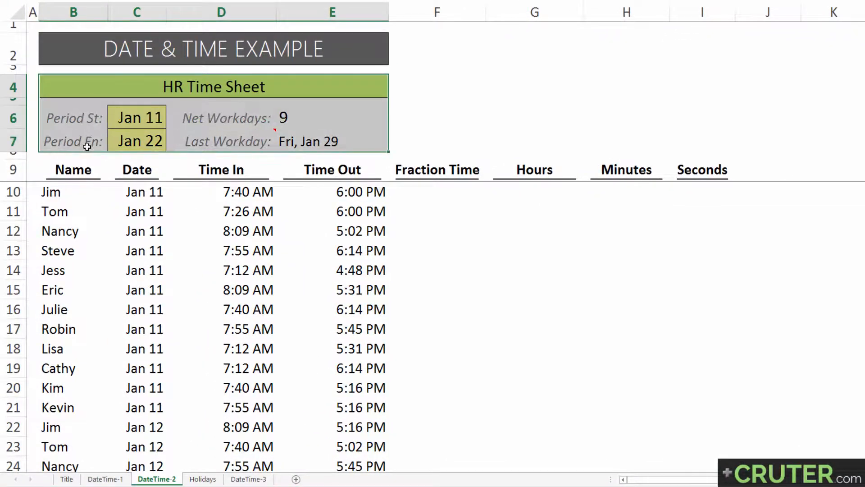
left_click_drag(108, 191, 339, 349)
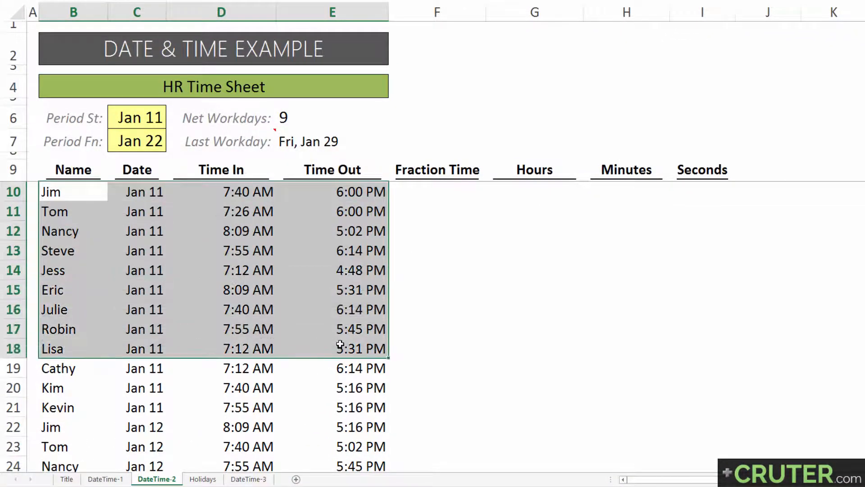
left_click_drag(151, 192, 144, 451)
left_click(144, 150)
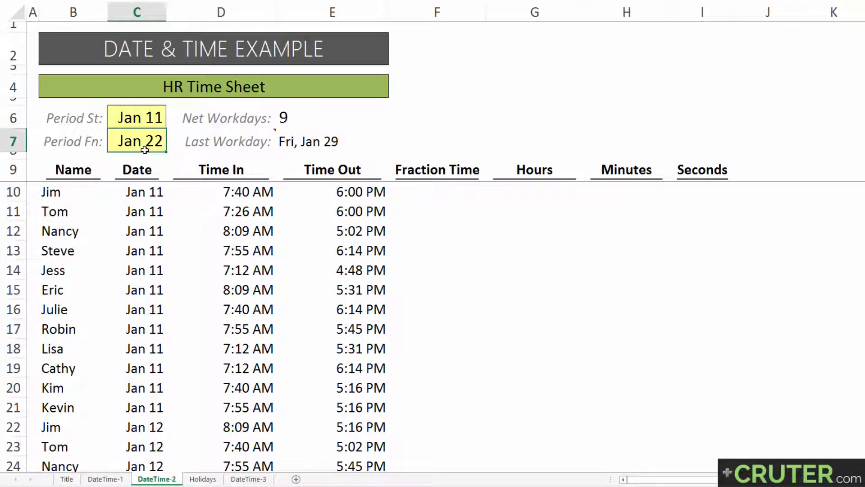
left_click_drag(425, 191, 696, 184)
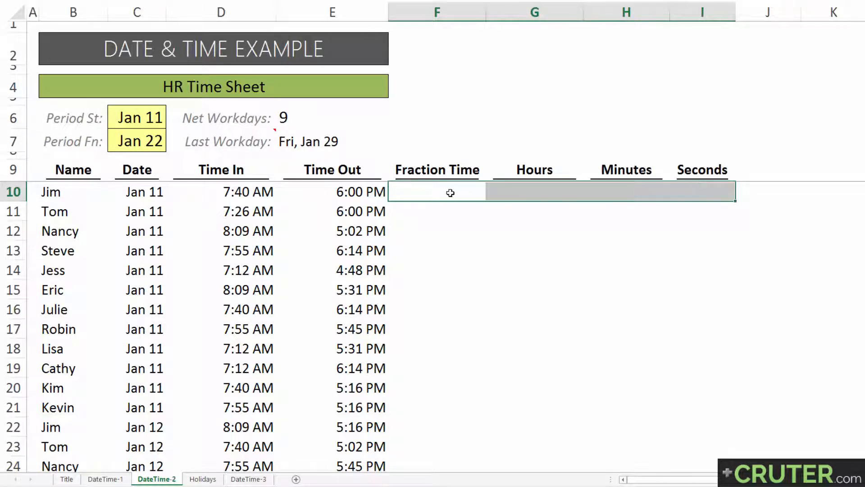
left_click(249, 192)
left_click(348, 192)
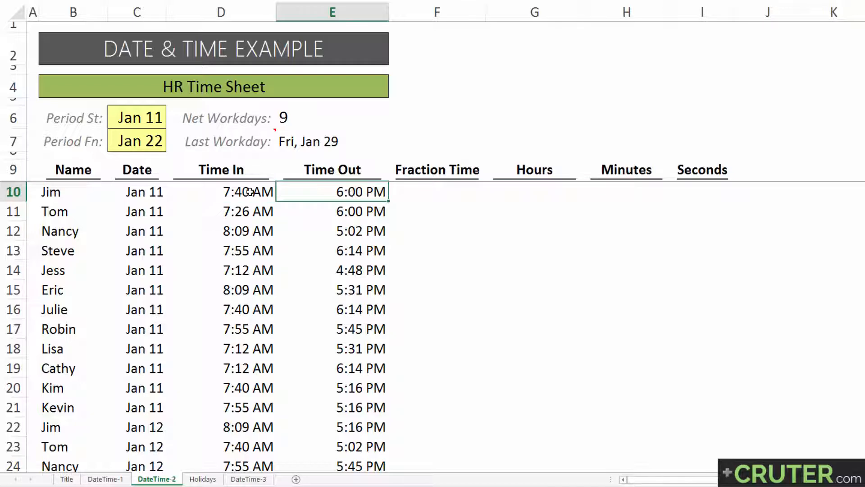
Calculate the first employee's Fraction Time in F10 by subtracting Time In from Time Out with =E10-D10
left_click(426, 192)
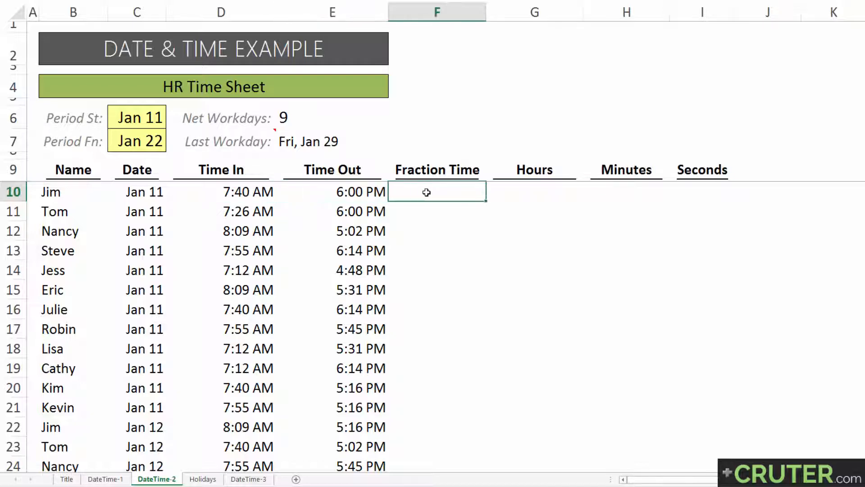
type("=")
key("Left")
type("-")
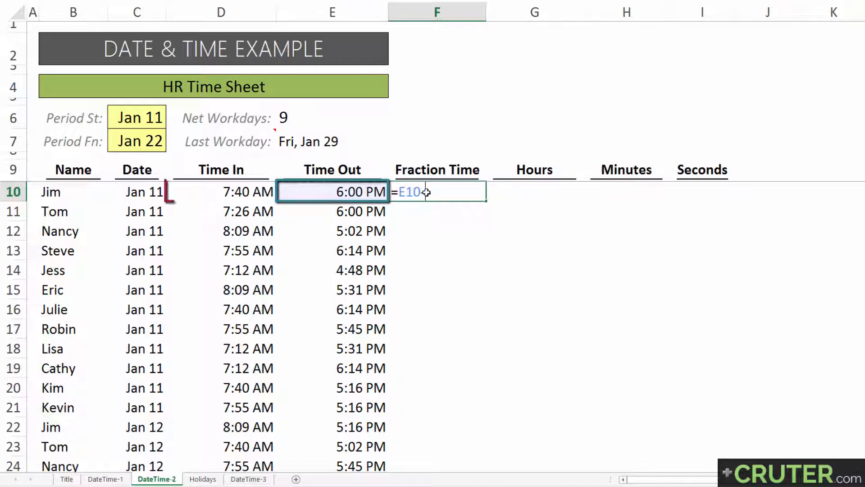
key("Left")
key("Left")
key("Return")
left_click(426, 193)
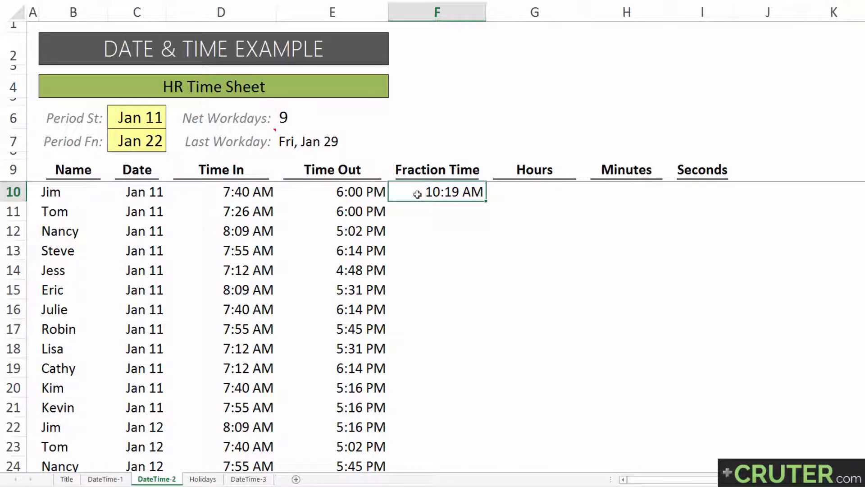
Extract the hours from the first row's Fraction Time in G10 with =HOUR(F10)
left_click(519, 191)
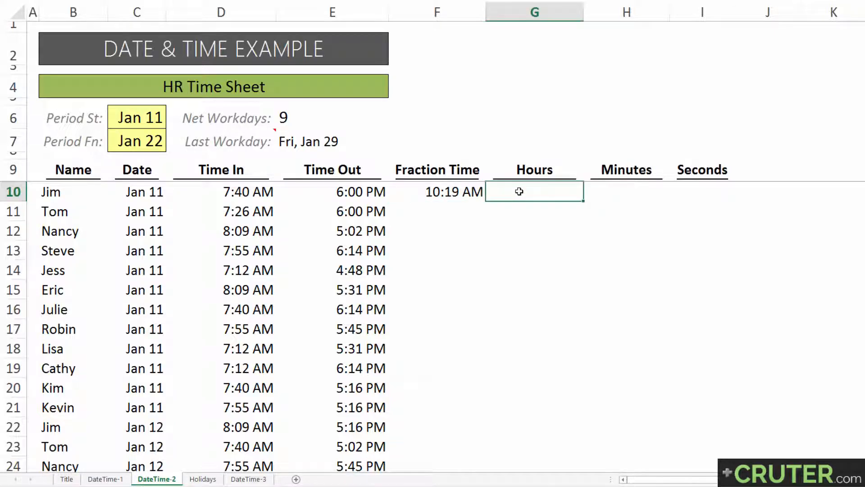
type("=hour(")
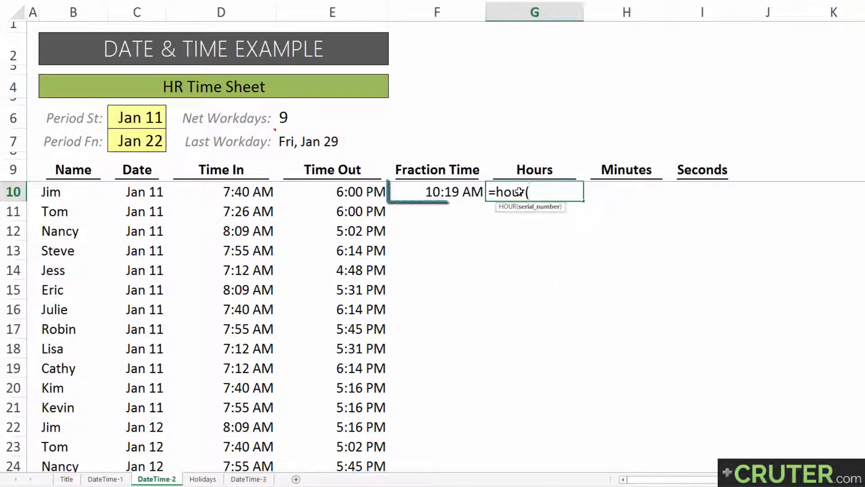
key("Left")
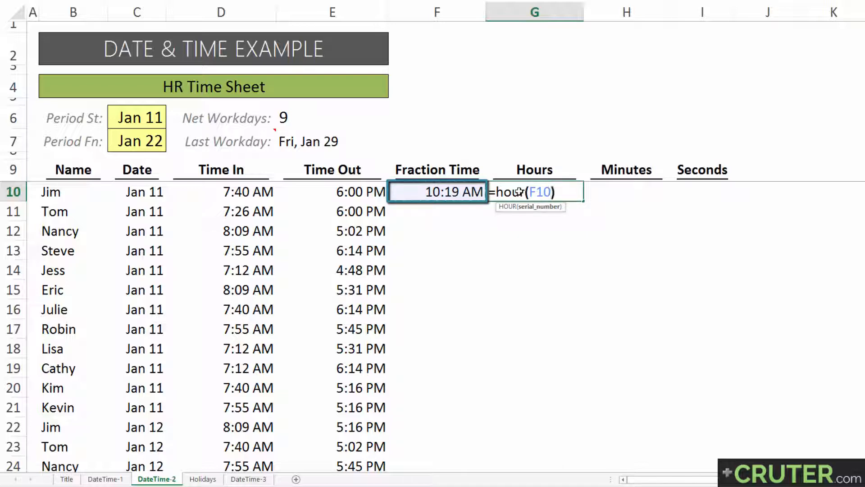
key("Return")
left_click(519, 192)
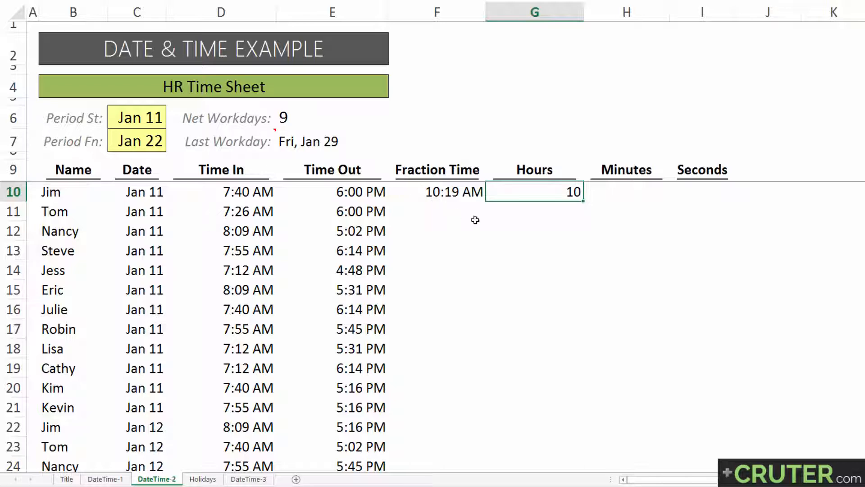
Extract the minutes from the first row's Fraction Time in H10 with =MINUTE(F10)
left_click(619, 190)
type("=min")
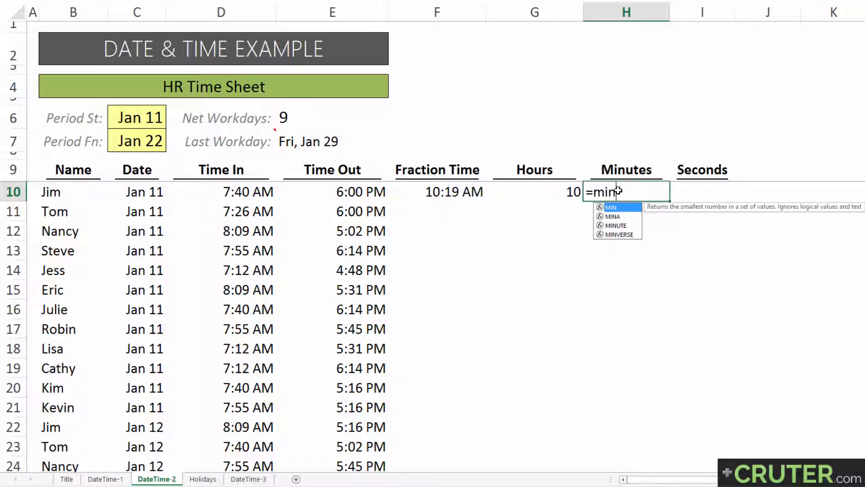
type("ut")
key("Tab")
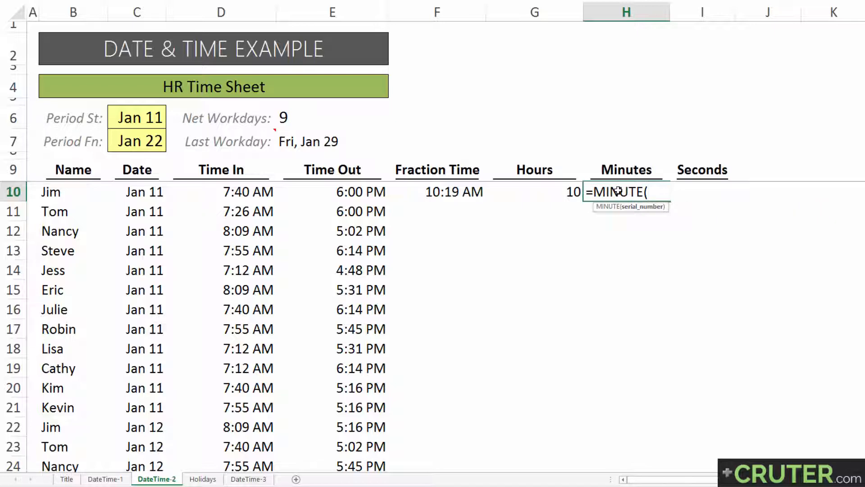
key("Left")
key("Left")
key("Return")
left_click(618, 190)
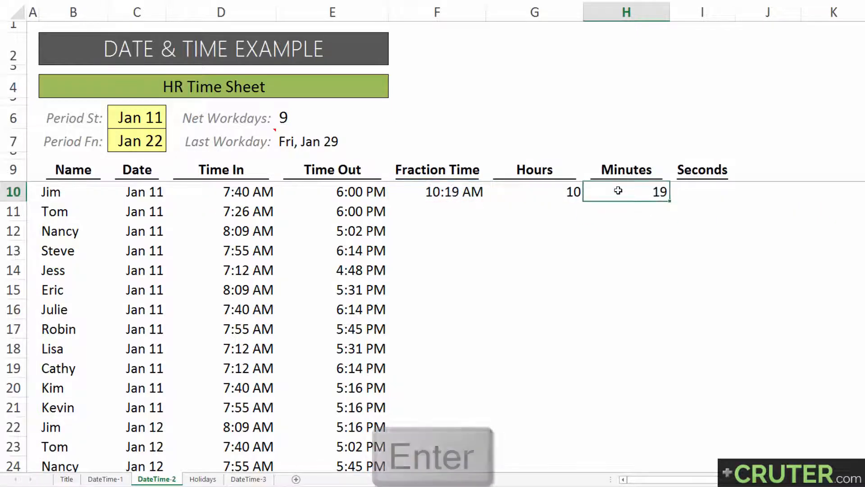
Extract the seconds from the first row's Fraction Time in I10 with =SECOND(F10)
key("Right")
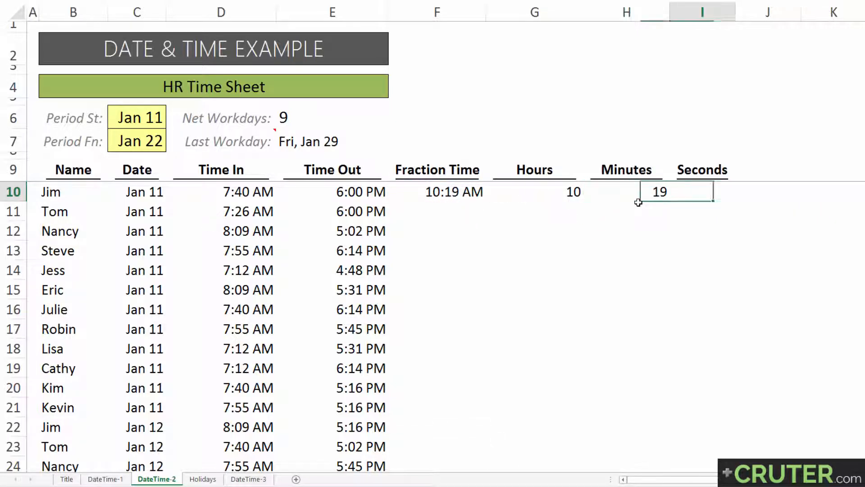
type("=second")
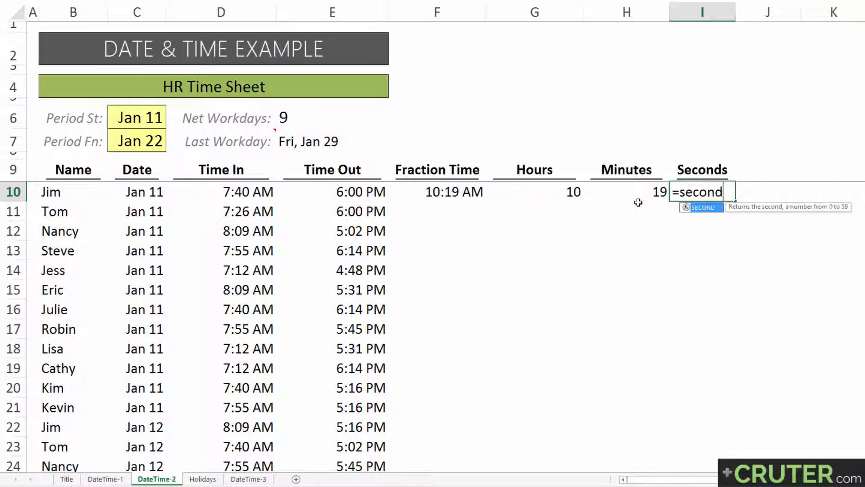
type("(")
left_click(410, 198)
key("Return")
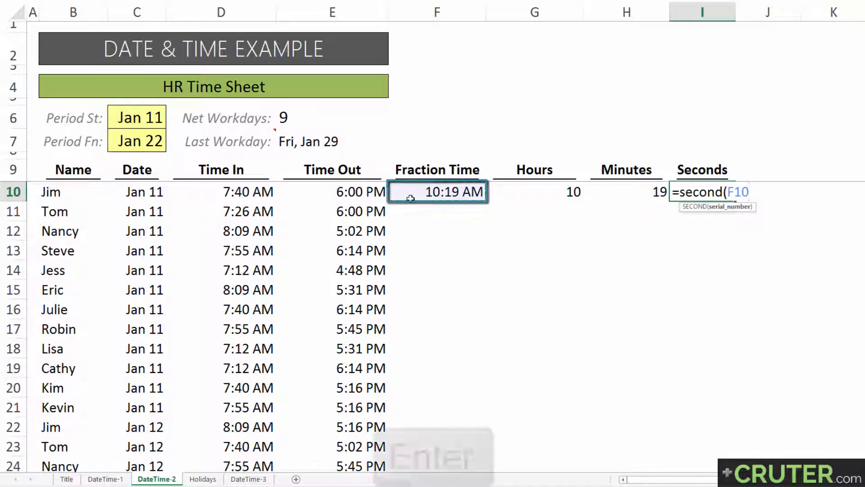
key("Up")
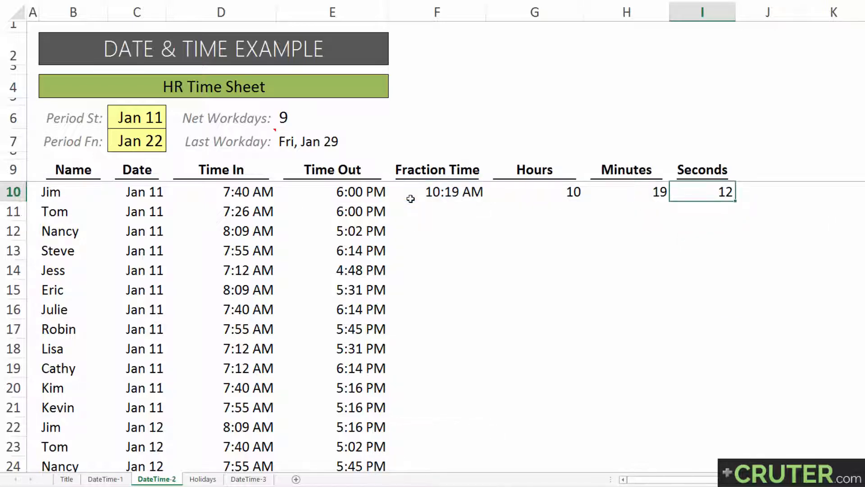
Apply the General number format to the Fraction Time cell F10 so it displays as a decimal
key("Left")
key("Left")
key("Left")
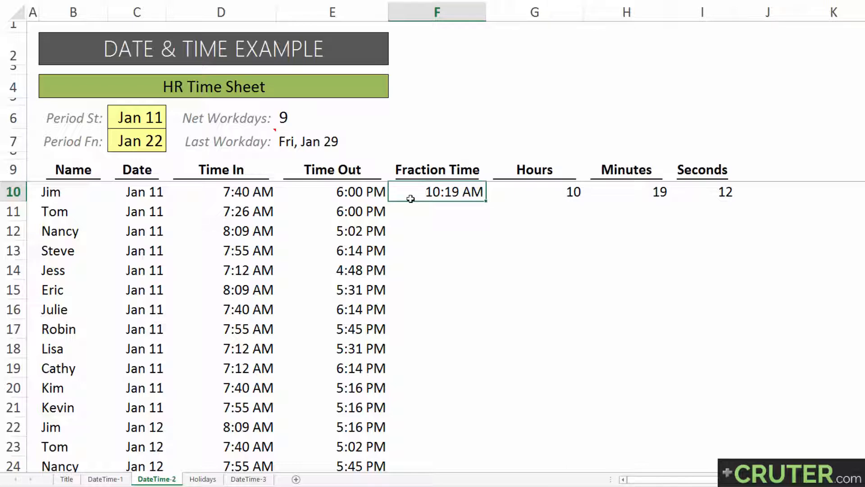
key("ctrl+shift+grave")
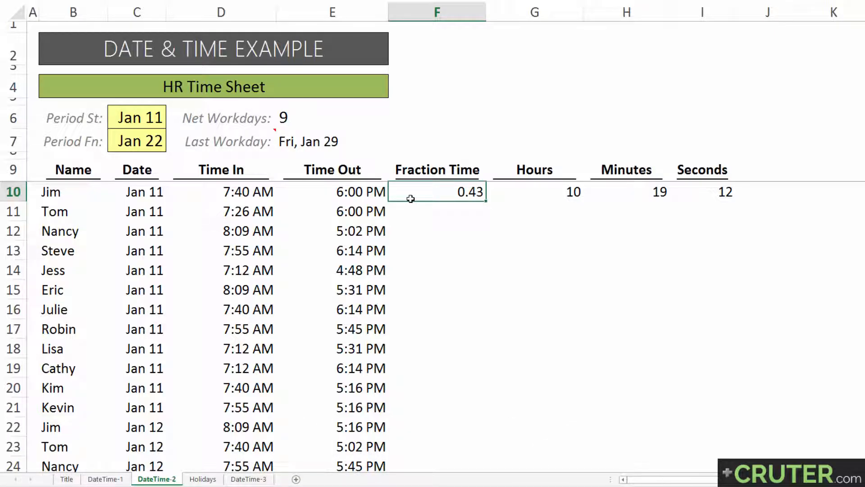
Convert the Fraction Time to decimal hours in G11 with the check formula =F10*24
key("Down")
key("Right")
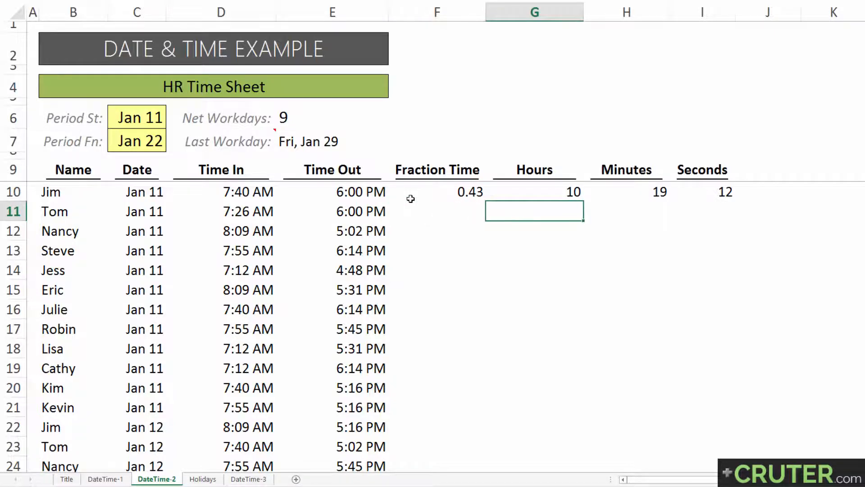
key("Up")
key("Down")
type("=")
left_click(410, 199)
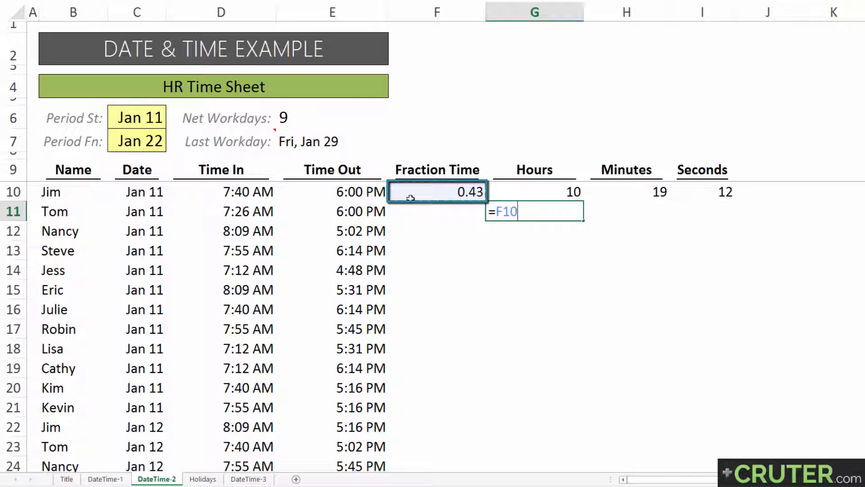
type("*24")
key("Return")
key("Up")
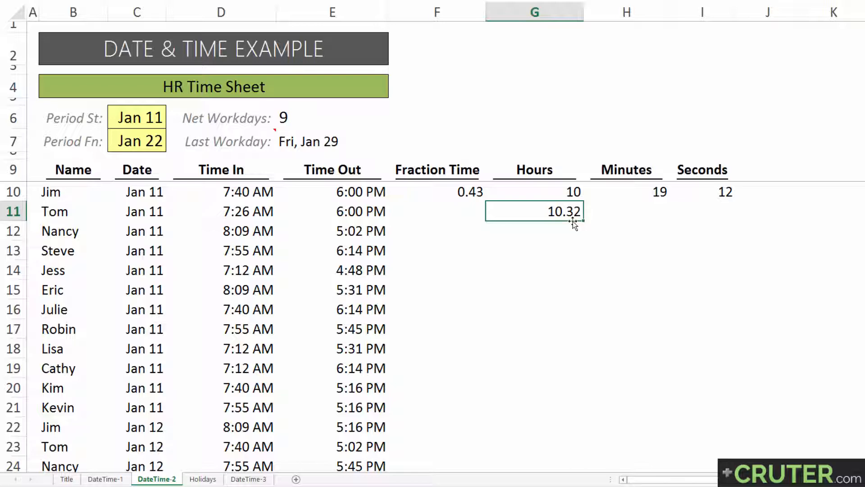
Convert the decimal part of the hours to minutes in H11 with the check formula =.32*60
left_click(634, 192)
left_click(622, 210)
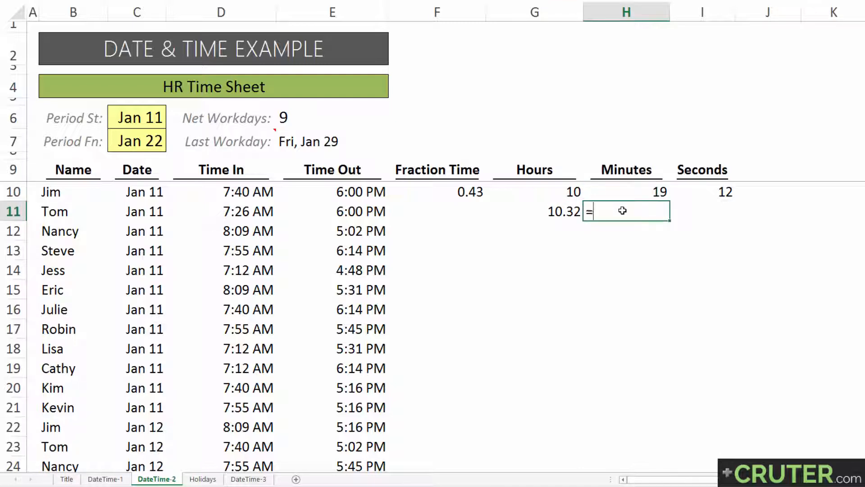
type("=.32*60")
key("Return")
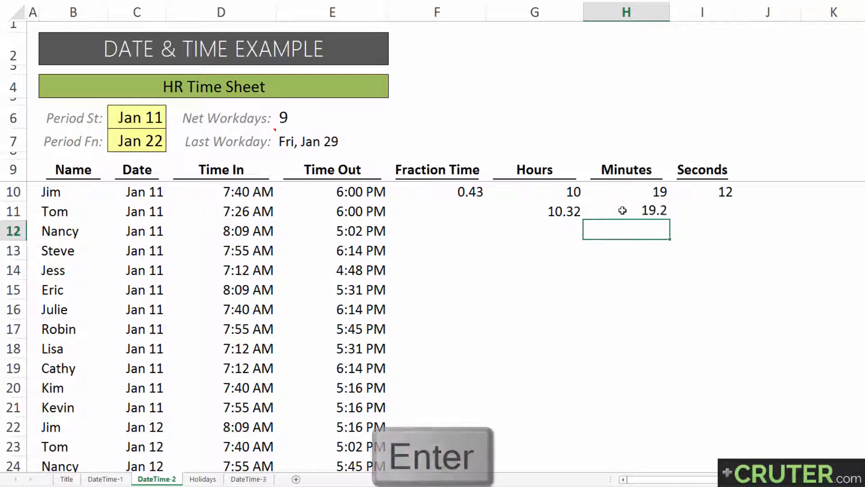
left_click(622, 210)
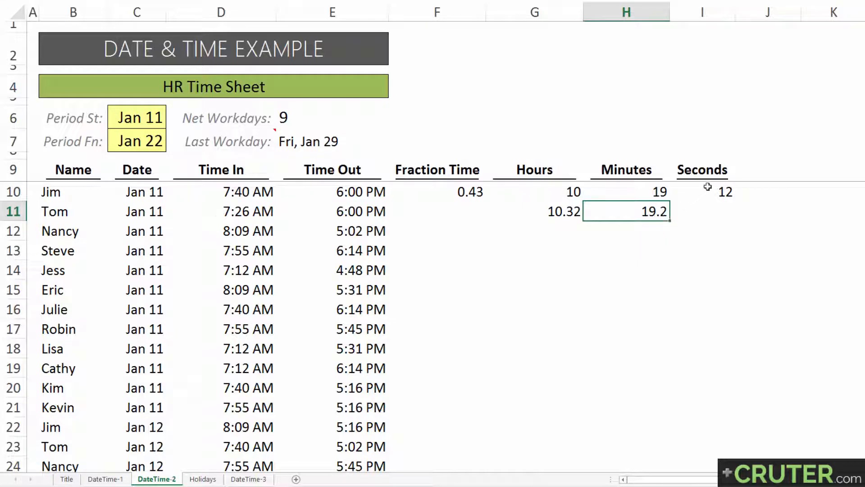
Convert the decimal part of the minutes to seconds in I11 with the check formula =.2*60
left_click(712, 211)
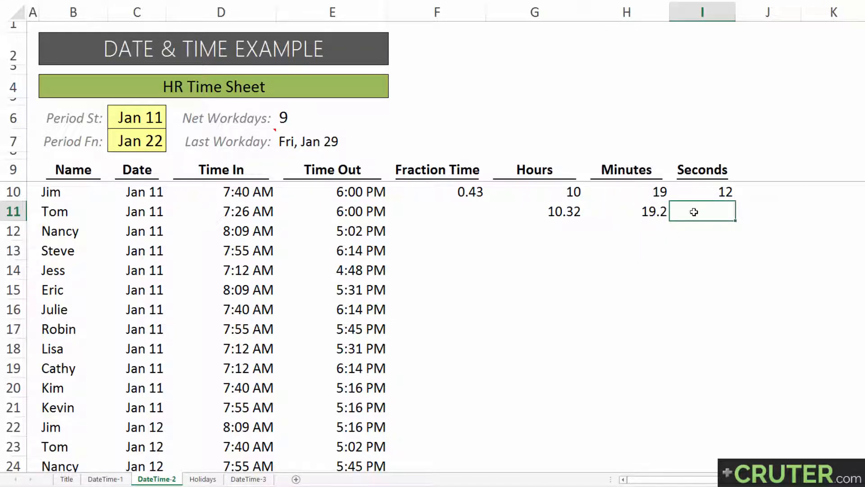
type("=.2*60")
key("Return")
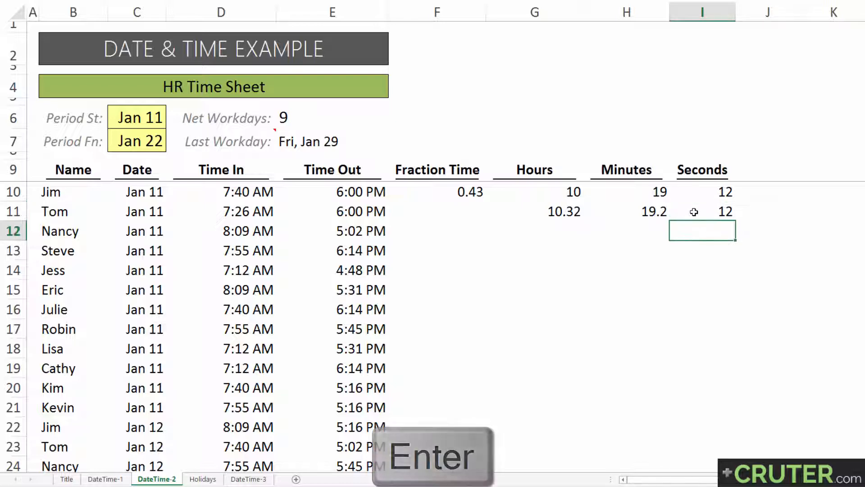
Clear the check formulas from G11:I11
left_click(694, 212)
key("ctrl+shift+Left")
key("Delete")
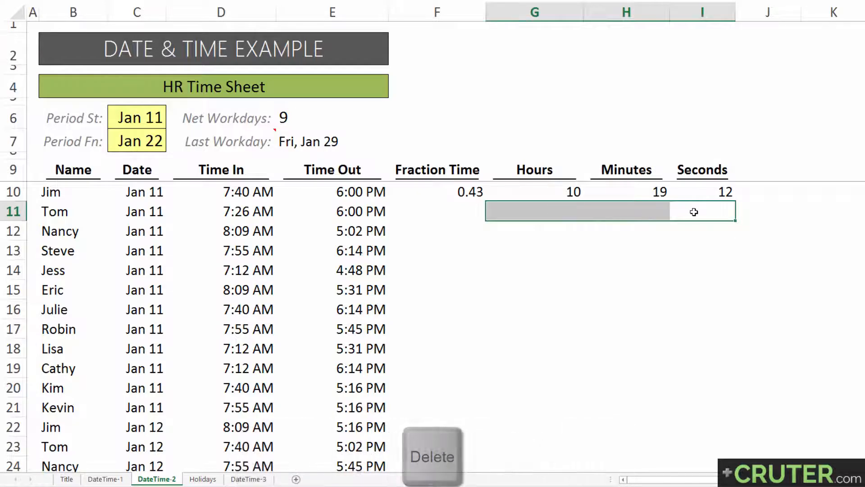
Fill the Fraction Time, Hours, Minutes and Seconds formulas in F10:I10 down through all rows of the time sheet
key("Up")
key("Left")
key("Left")
key("Left")
key("ctrl+shift+Right")
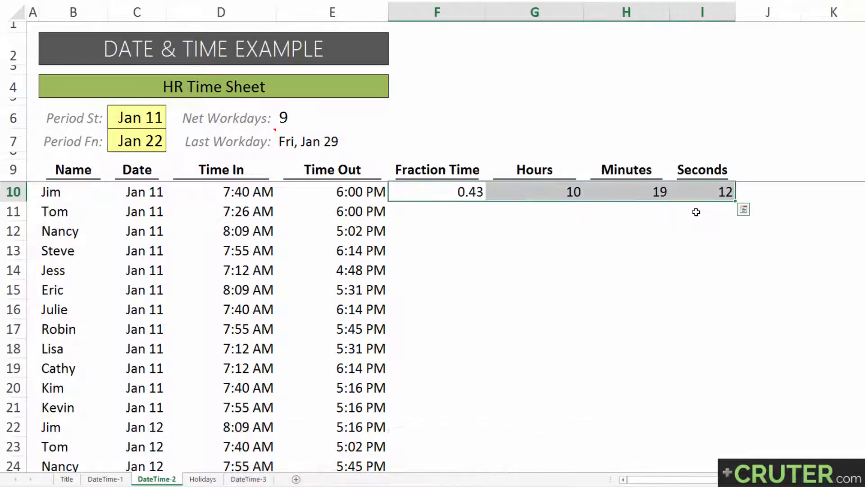
double_click(736, 202)
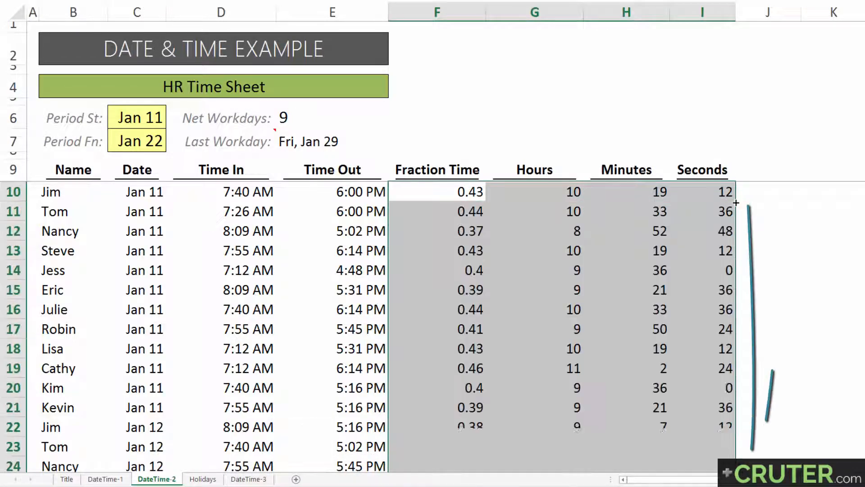
Create a PivotTable on a new worksheet from the whole time sheet table, range B9:I117, including its header row
left_click(546, 189)
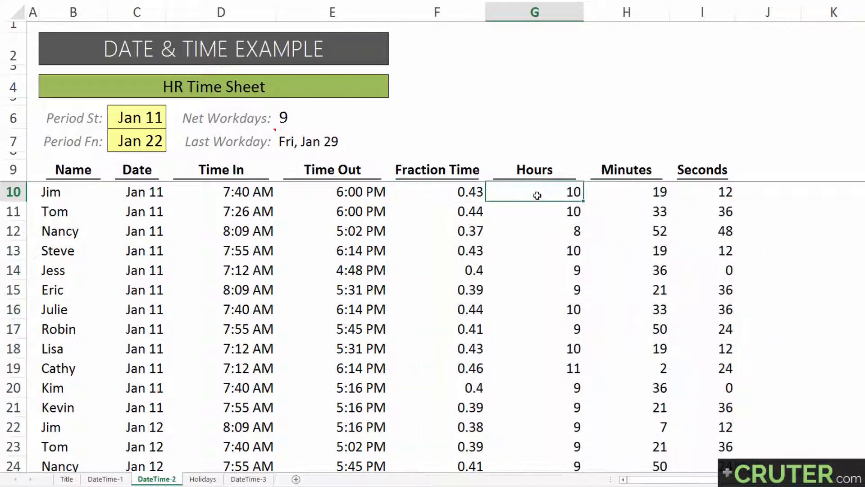
key("Up")
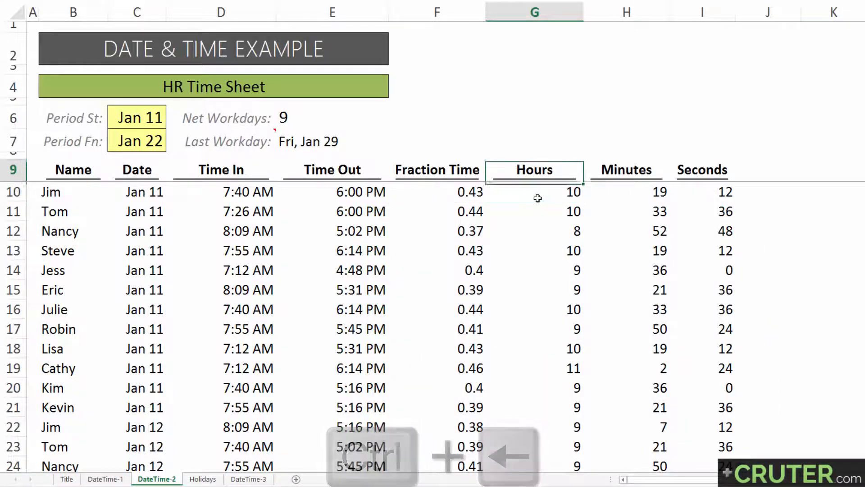
key("ctrl+Left")
key("ctrl+shift+Right")
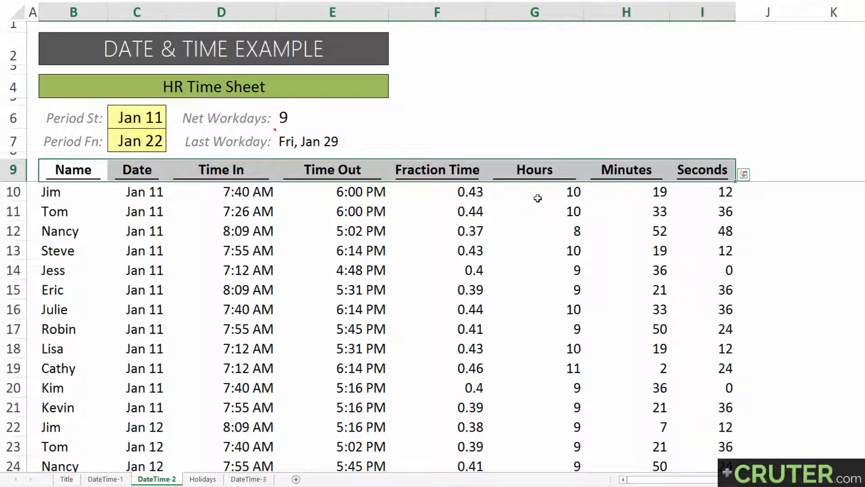
key("ctrl+shift+Down")
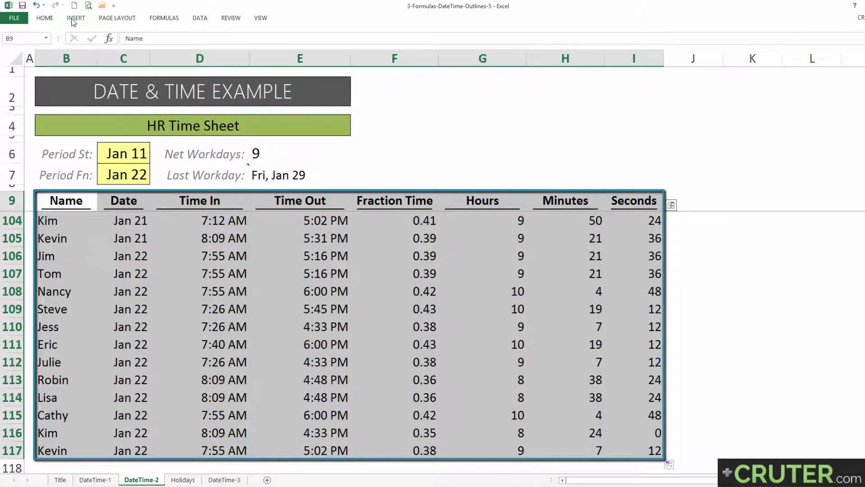
left_click(74, 18)
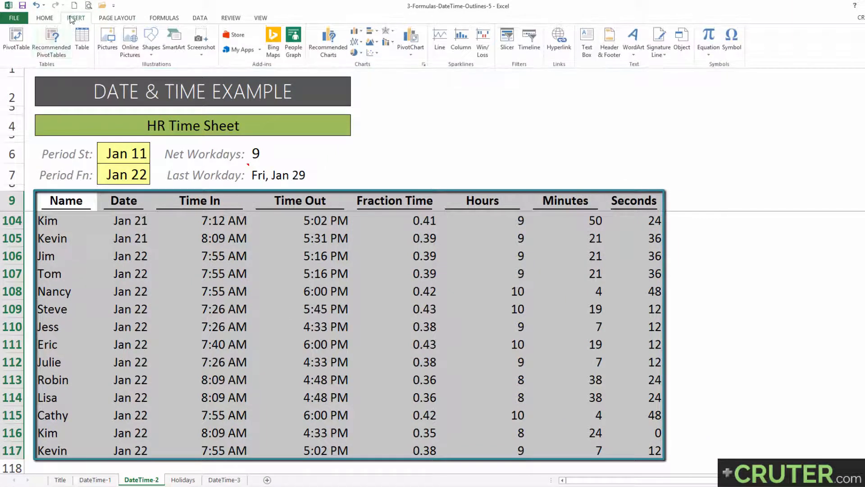
left_click(16, 39)
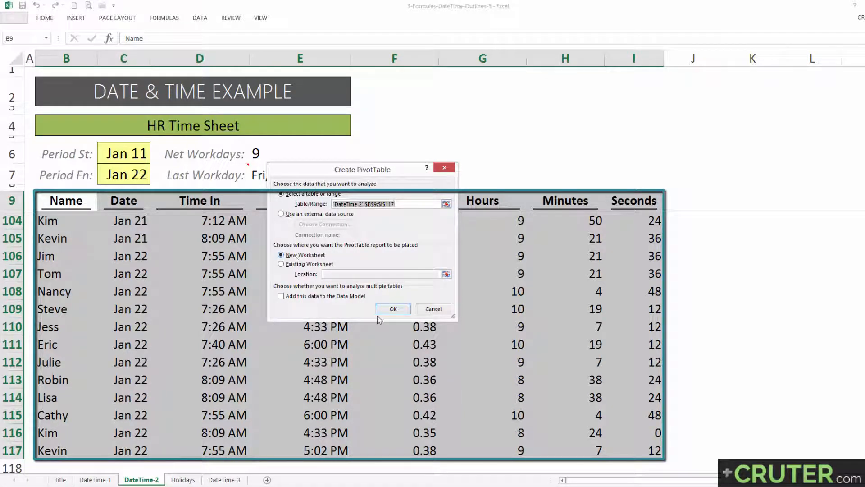
left_click(393, 309)
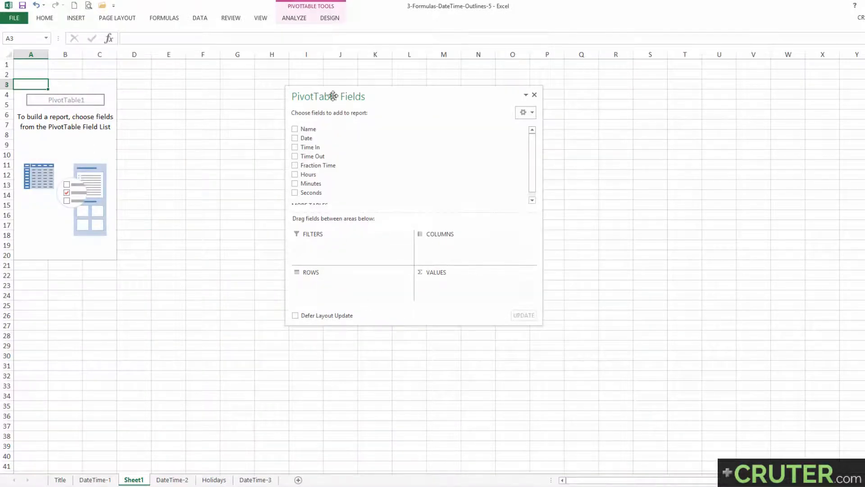
Lay out the PivotTable with Name as the row field and Fraction Time as the summed value field
mouse_move(332, 94)
left_mouse_down()
mouse_move(293, 87)
mouse_move(316, 91)
left_mouse_up()
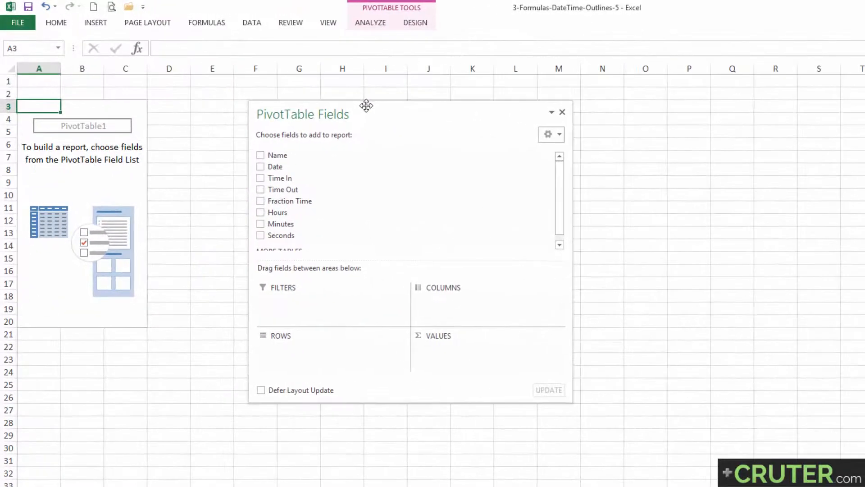
left_click_drag(366, 106, 364, 92)
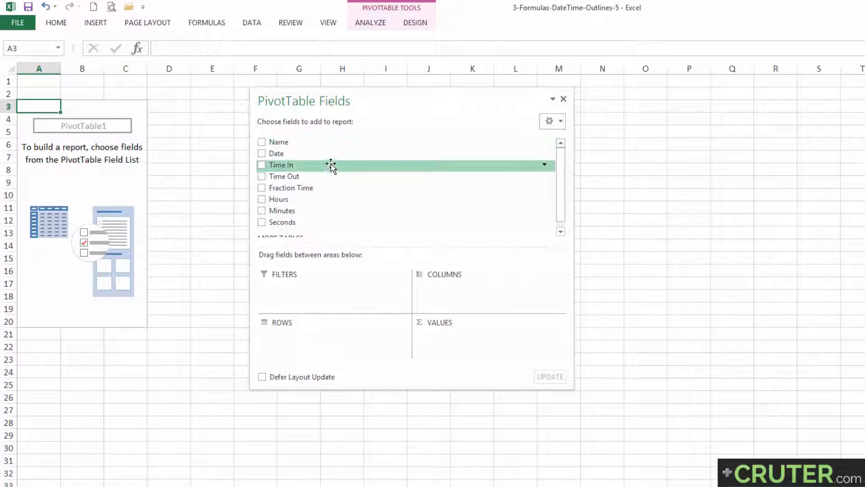
left_click_drag(300, 144, 323, 342)
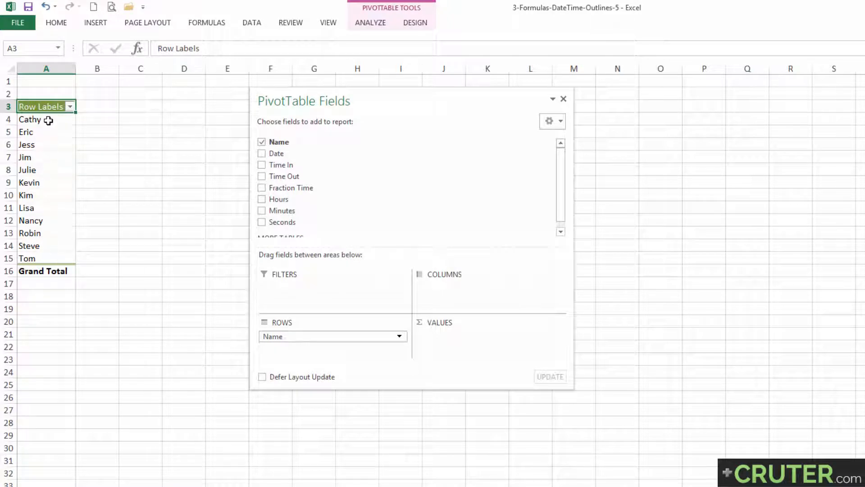
left_click_drag(560, 171, 560, 188)
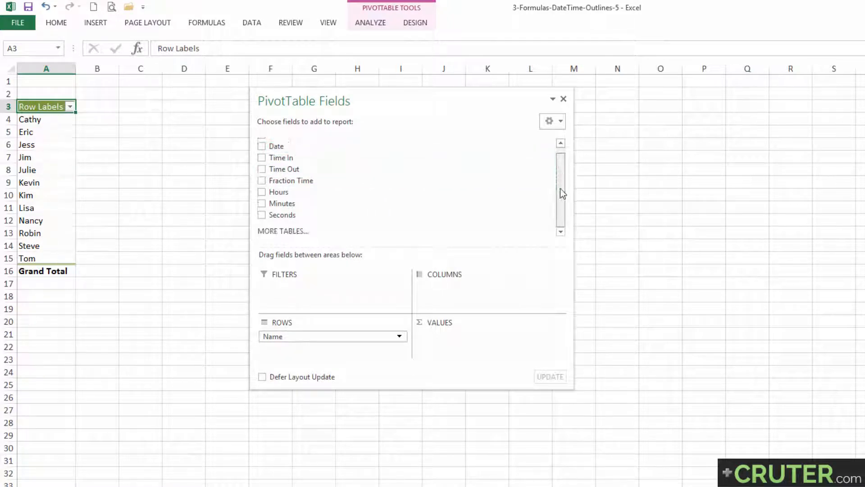
left_click_drag(317, 181, 476, 335)
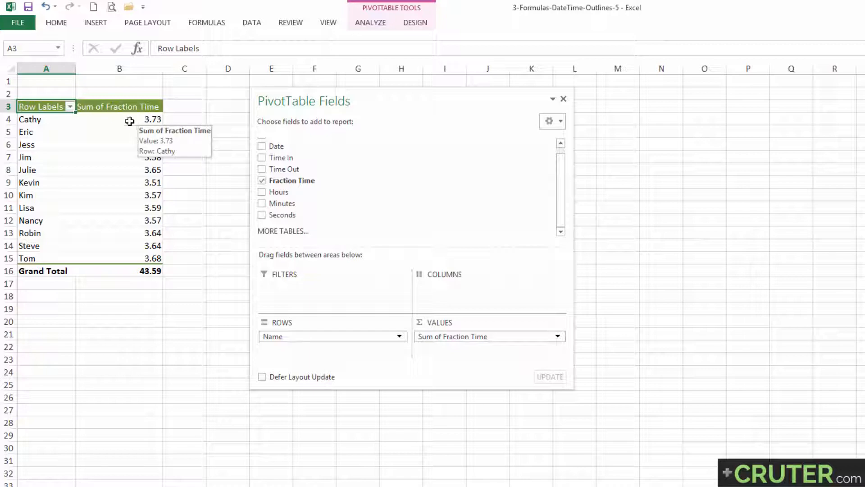
Enter =ROUNDDOWN(B4,0) in C4 to get the whole days of the first employee's summed fraction time
left_click(130, 121)
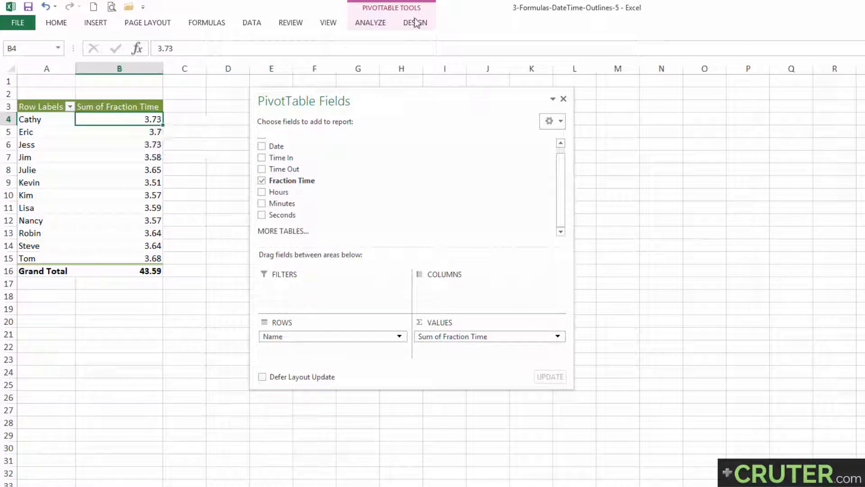
left_click(188, 119)
type("=")
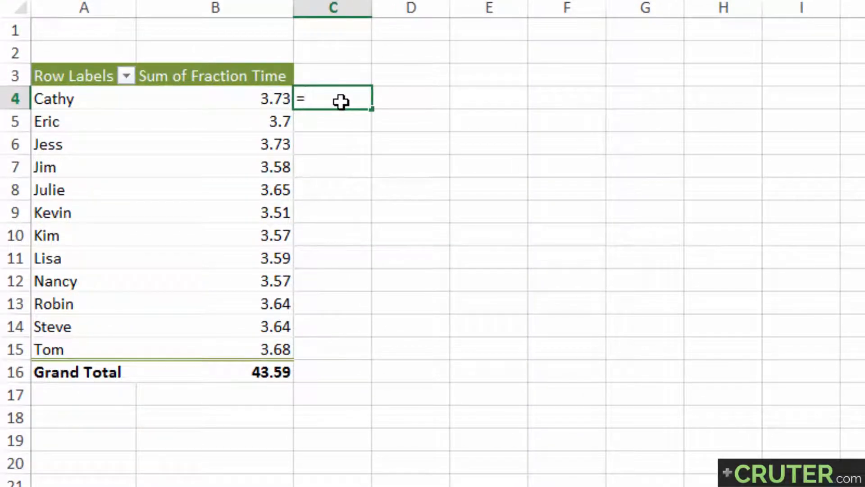
type("rounddown(")
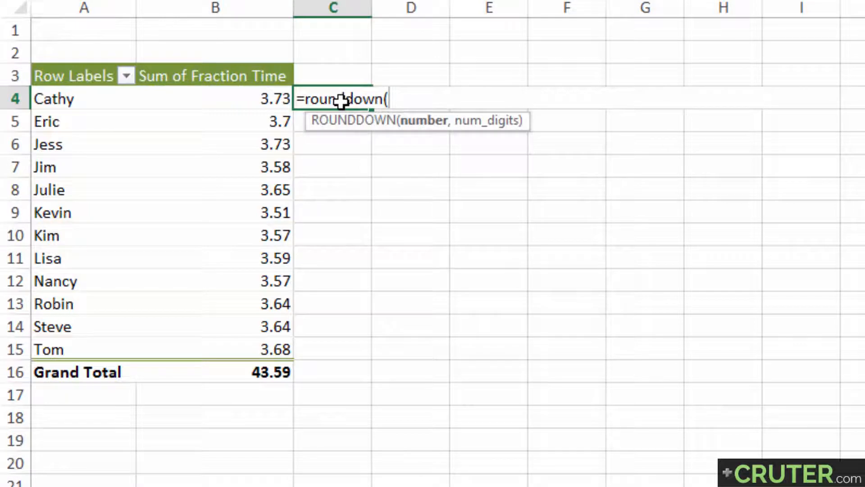
key("Left")
type(")")
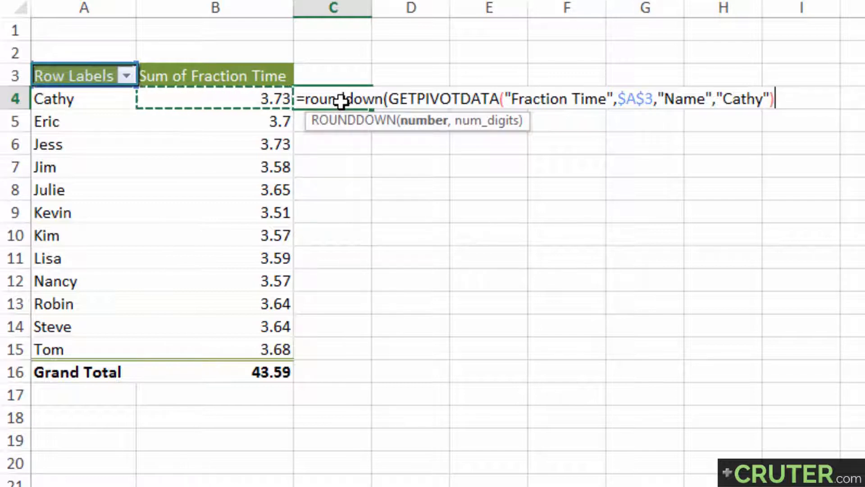
key("Right")
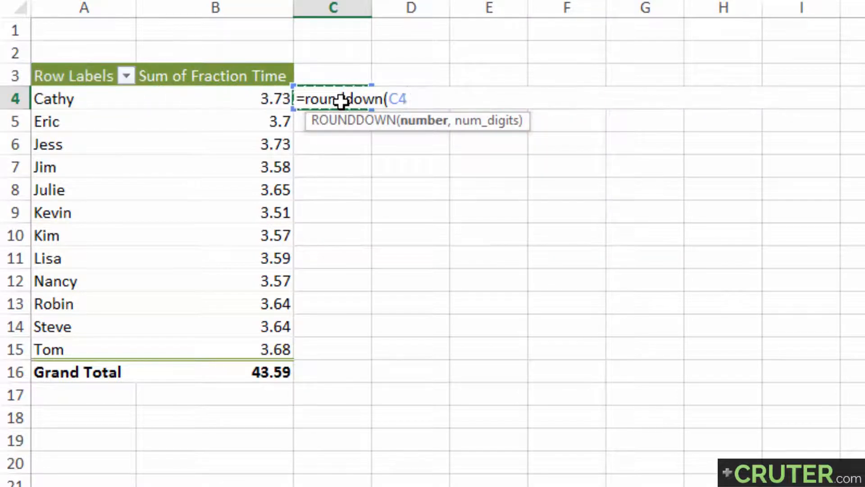
key("BackSpace")
key("BackSpace")
type("B4")
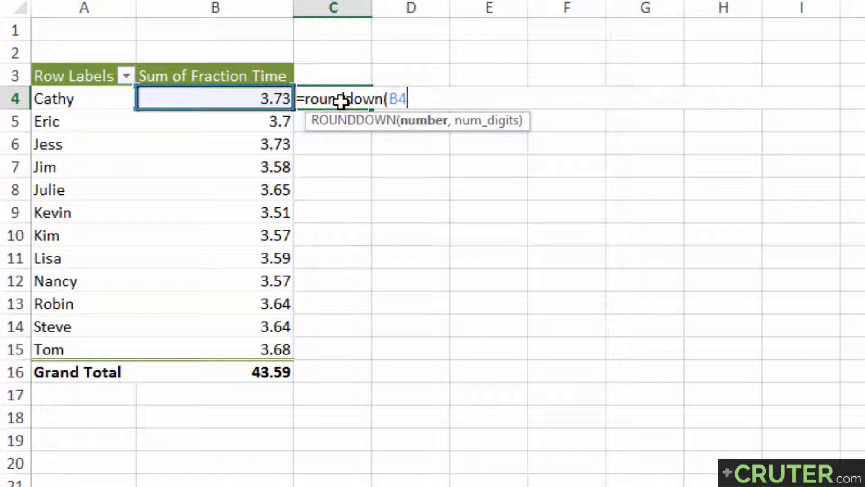
type(",")
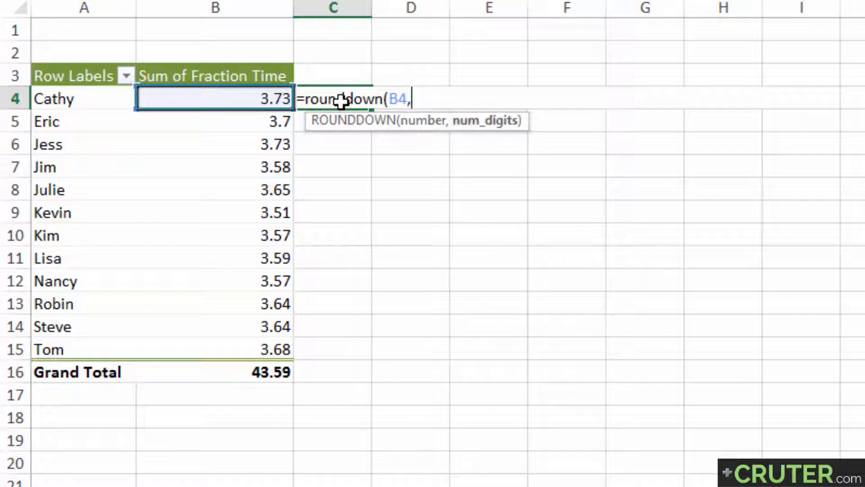
type("0)")
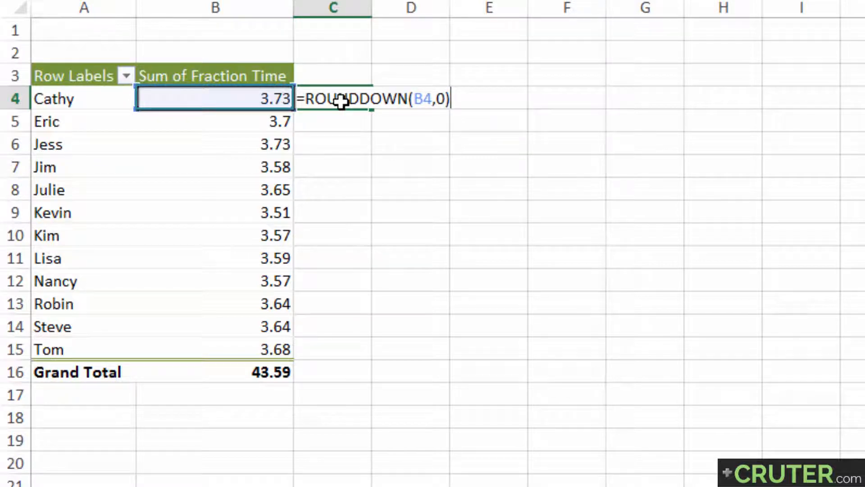
key("Return")
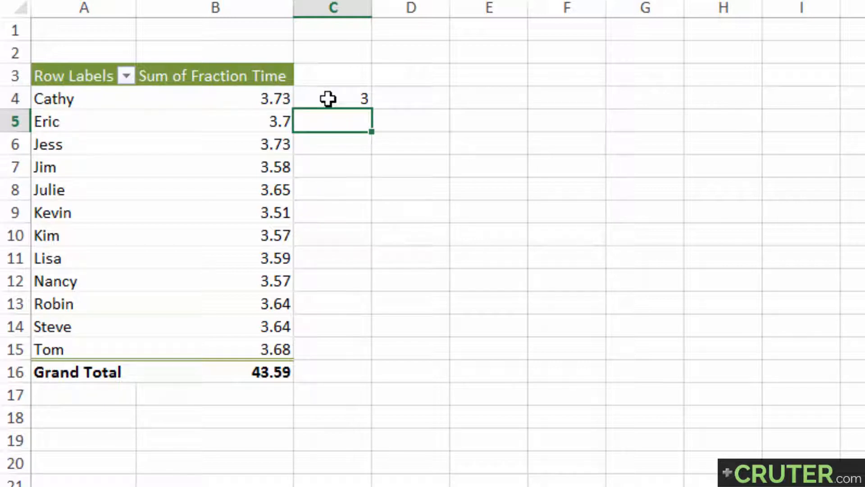
Extend the C4 formula to =ROUNDDOWN(B4,0)*24 to convert the whole days to hours
left_click(328, 98)
double_click(328, 98)
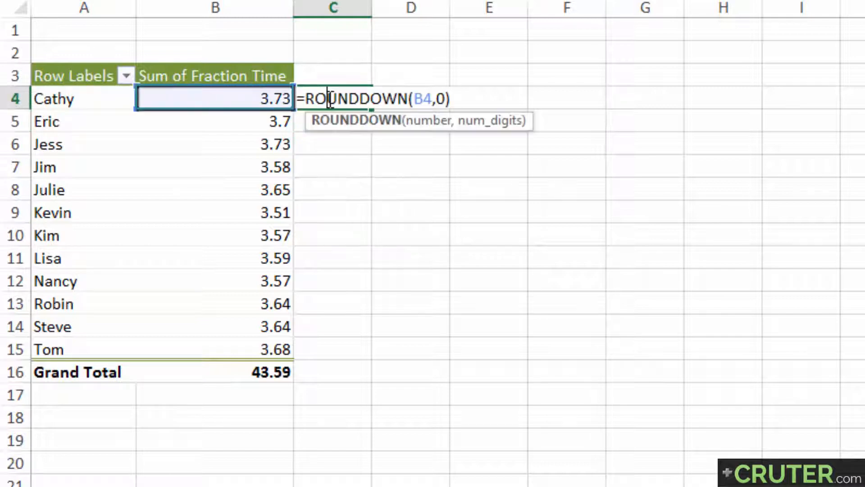
type("*")
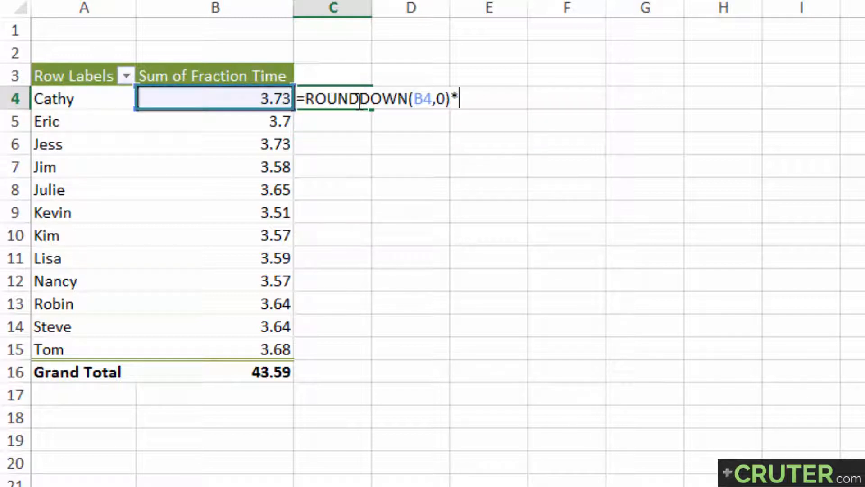
type("24")
key("Return")
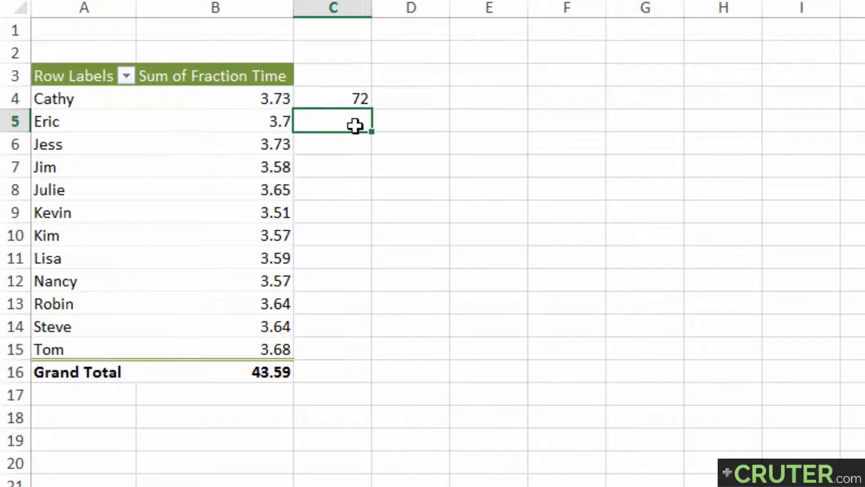
Enter =HOUR(B4) in D4 to get the remaining hours from the first employee's summed fraction time
left_click(332, 98)
left_click(400, 98)
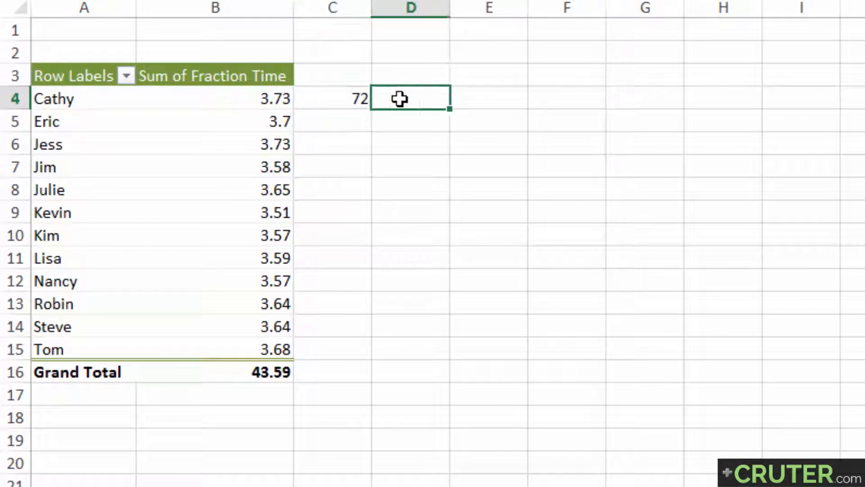
type("=hour")
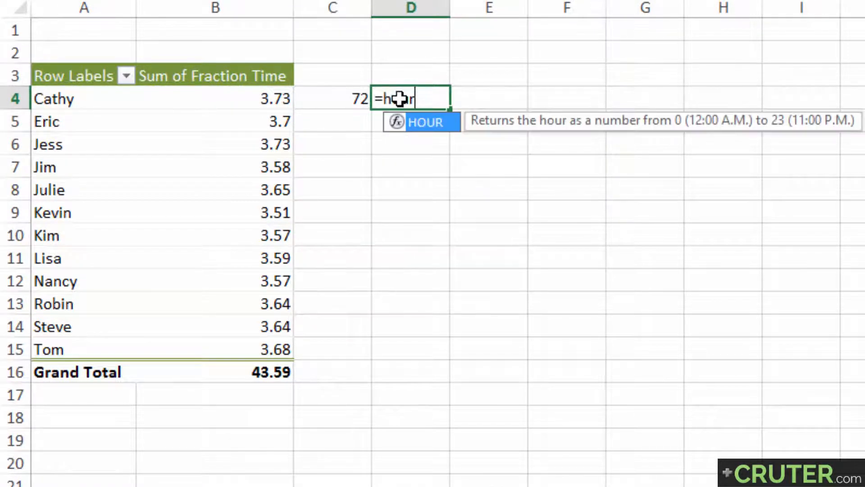
type("(")
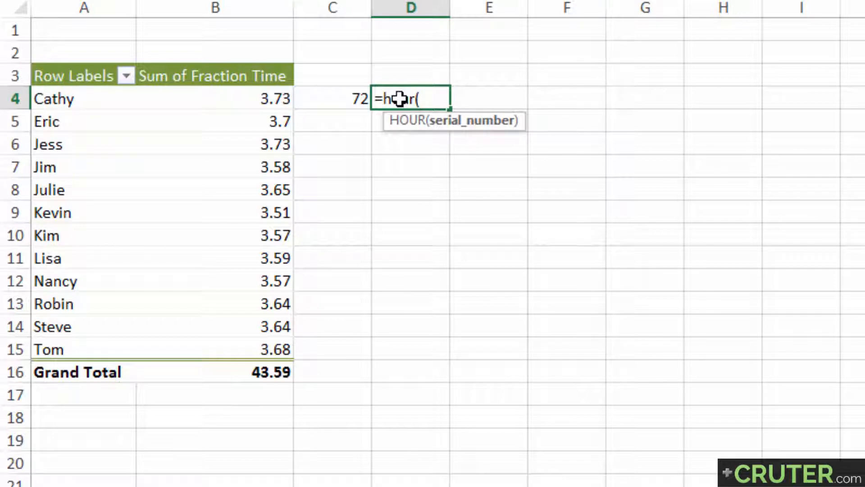
key("Left")
key("Left")
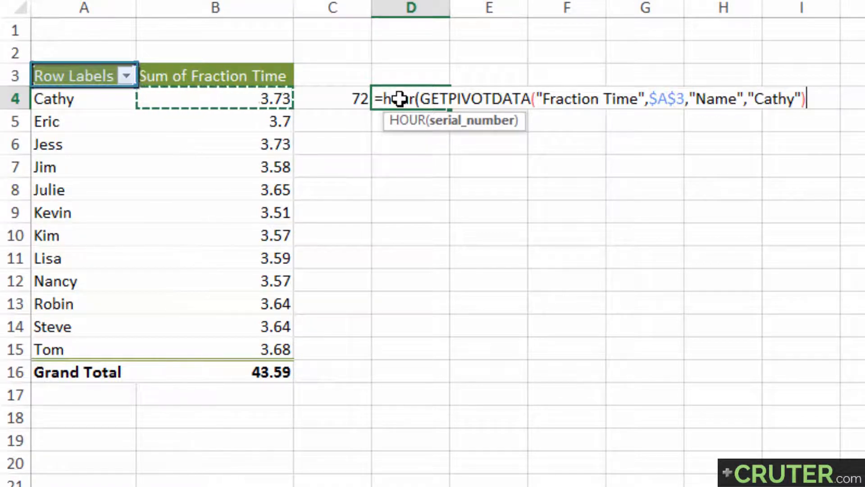
key("Right")
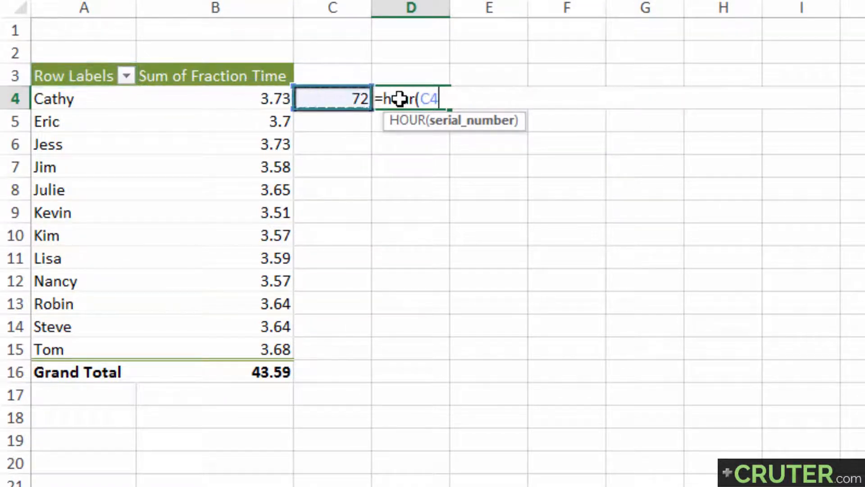
key("BackSpace")
key("BackSpace")
type("B4")
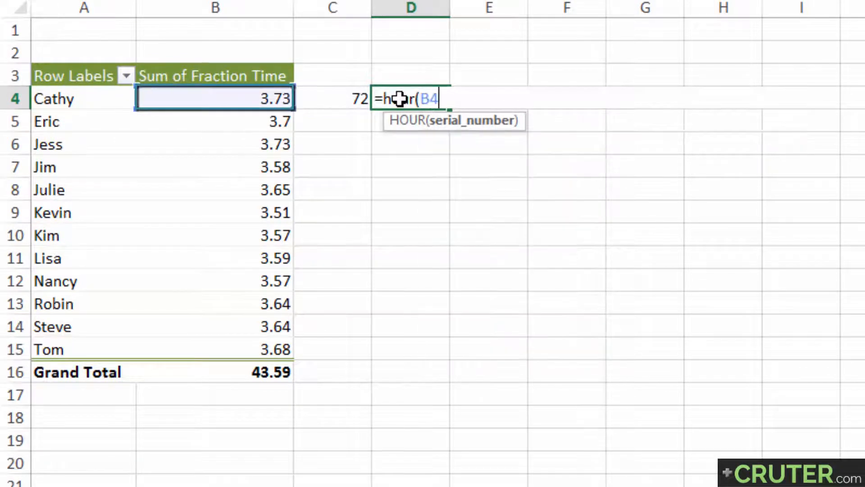
type(")")
key("Return")
Add the whole-day hours and the remaining hours in E4 with =C4+D4, and reopen the formula for checking
left_click(399, 98)
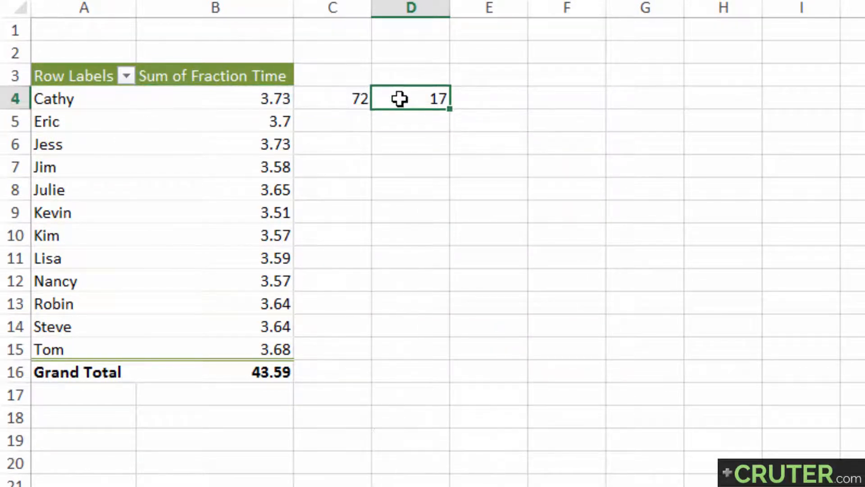
key("Right")
type("=")
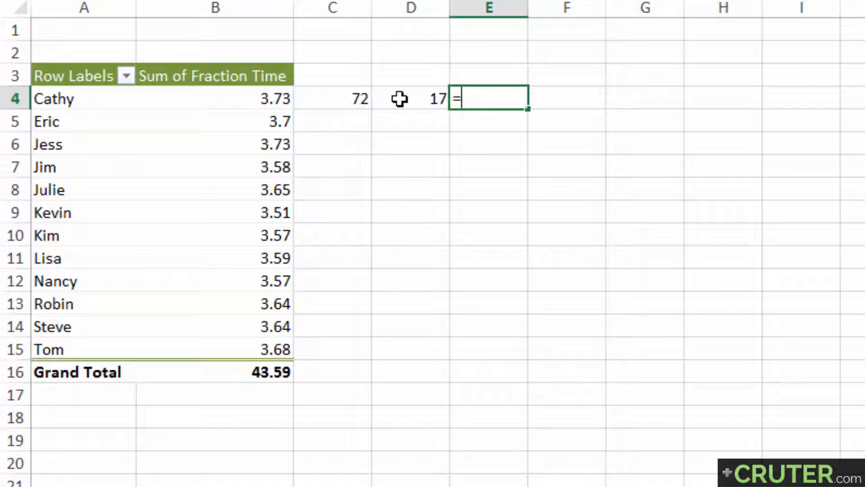
key("Left")
key("Left")
type("+")
left_click(400, 99)
key("Return")
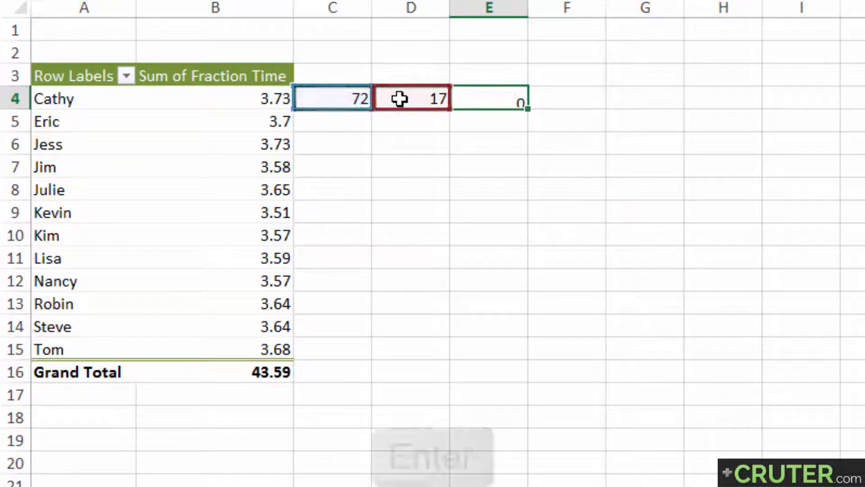
key("Up")
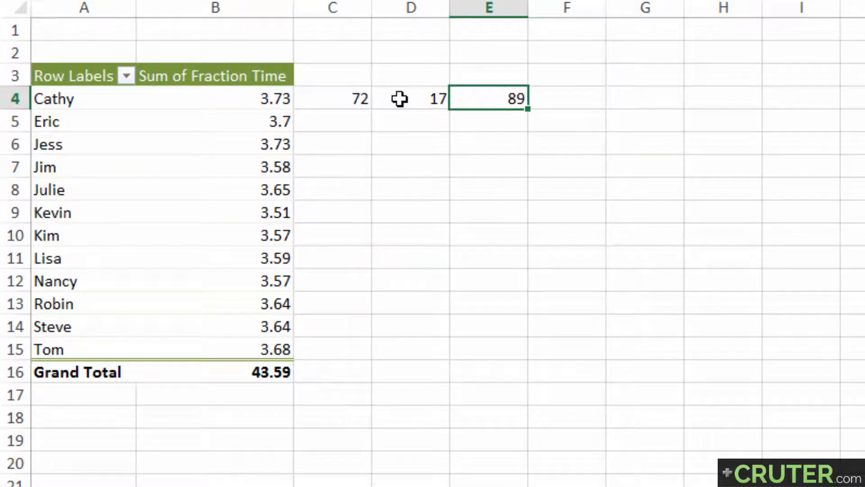
key("F2")
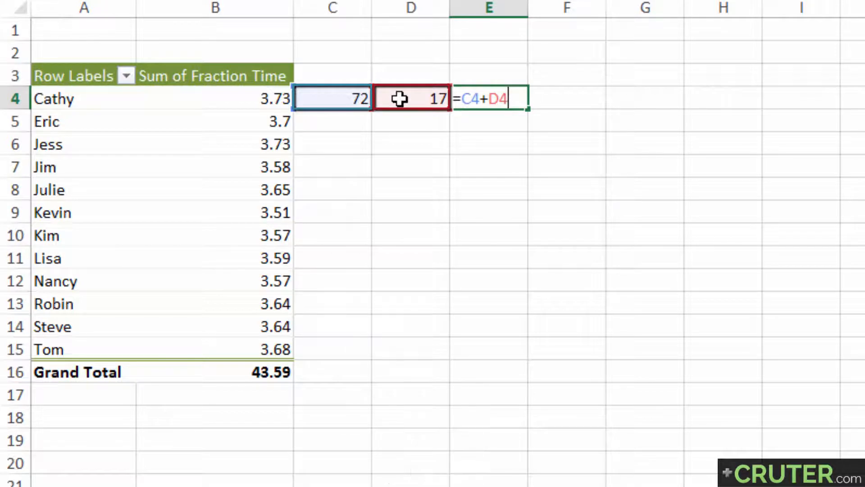
Copy the expression ROUNDDOWN(B4,0)*24 from the formula in C4 and leave that formula as it is
key("Return")
key("Left")
key("Left")
key("F2")
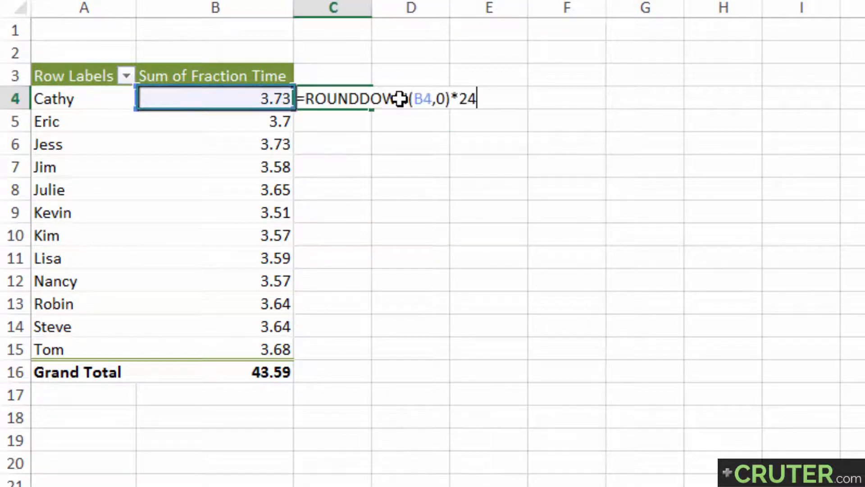
key("ctrl+c")
key("Escape")
Replace the C4 reference in E4's formula with the copied ROUNDDOWN(B4,0)*24 expression
key("Right")
key("Right")
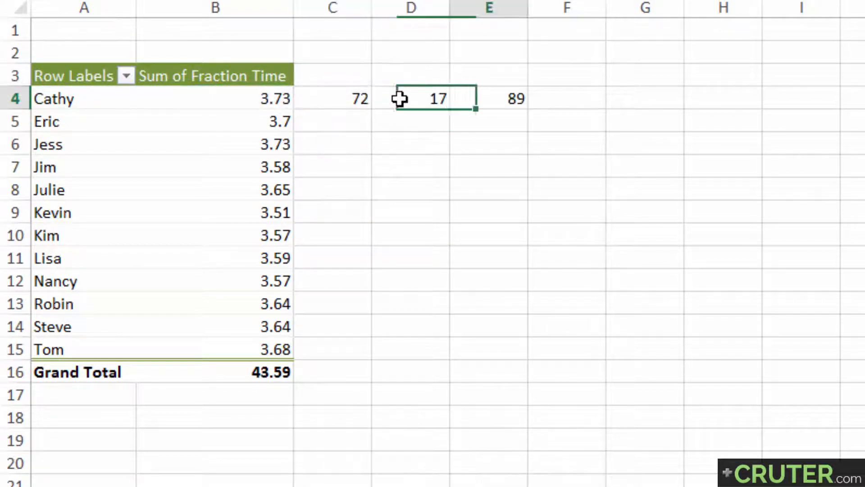
key("F2")
key("Left")
key("Left")
key("Left")
key("BackSpace")
key("BackSpace")
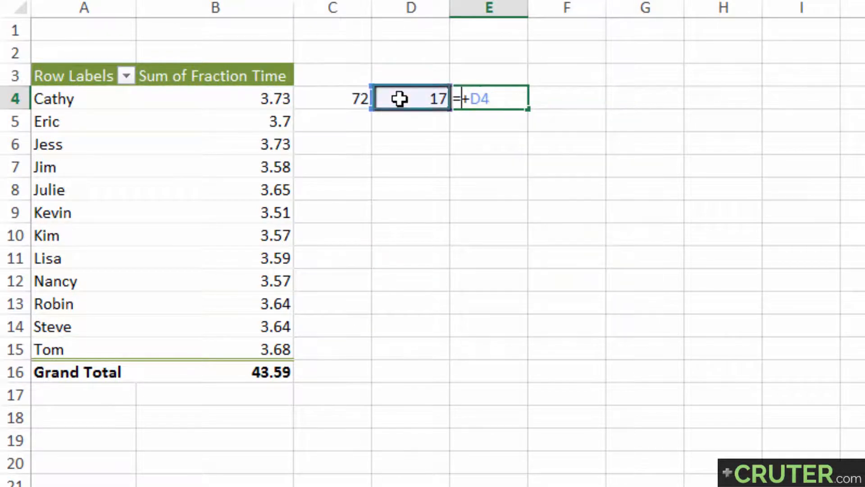
key("ctrl+v")
key("Return")
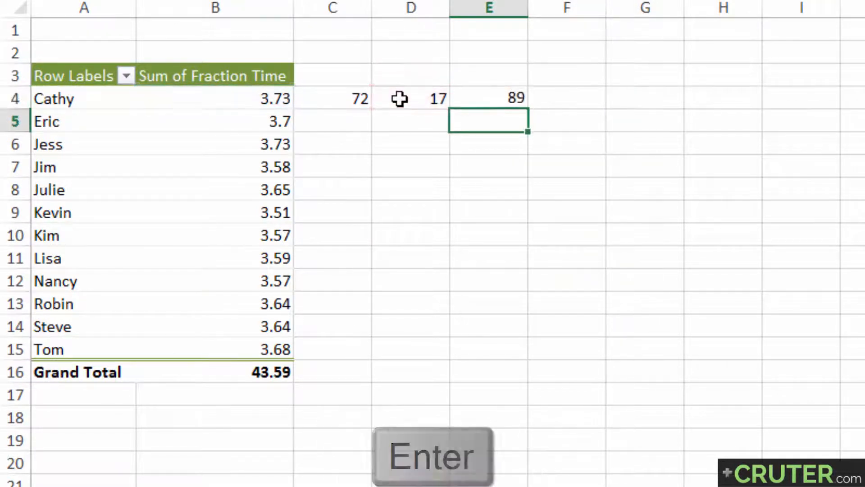
Copy HOUR(B4) from D4's formula and substitute it for the D4 reference, making E4 =ROUNDDOWN(B4,0)*24+HOUR(B4)
left_click(400, 99)
key("F2")
key("ctrl+shift+Left")
key("ctrl+shift+Left")
key("ctrl+c")
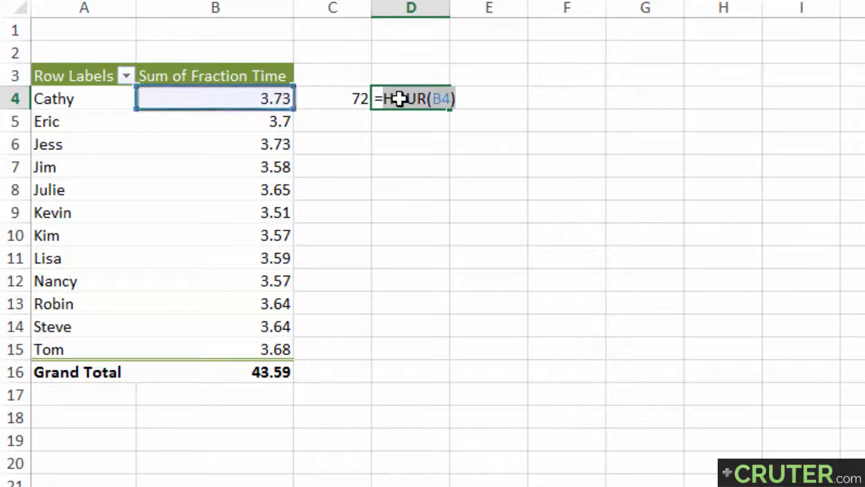
key("Tab")
key("F2")
key("BackSpace")
key("BackSpace")
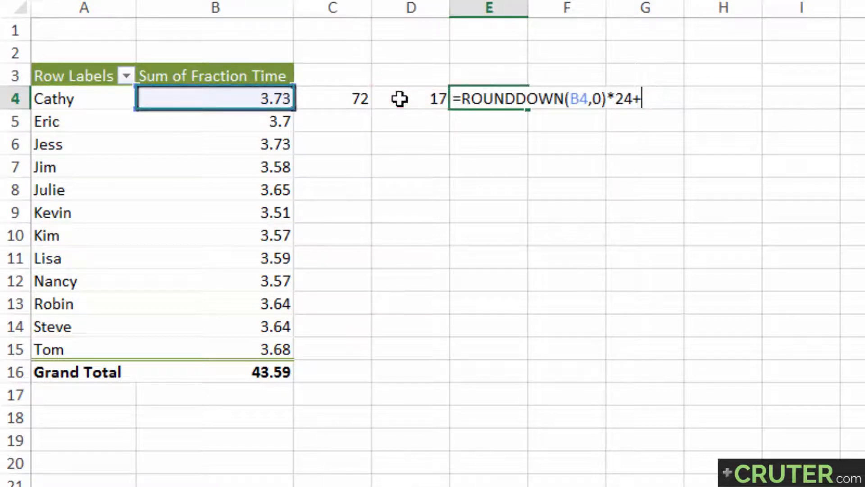
key("ctrl+v")
key("Return")
Clear the helper formulas in C4:D4 and move the combined formula from E4 to C4
left_click(399, 99)
key("shift+Left")
key("Delete")
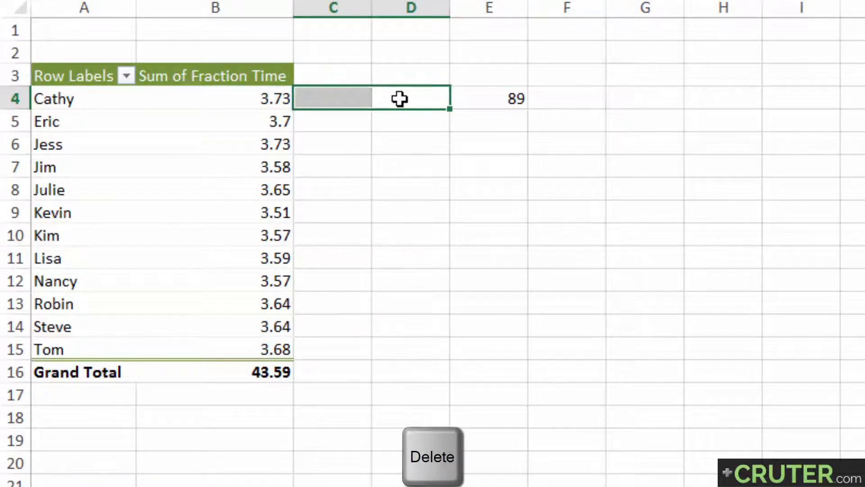
key("Right")
key("ctrl+x")
key("Left")
key("Left")
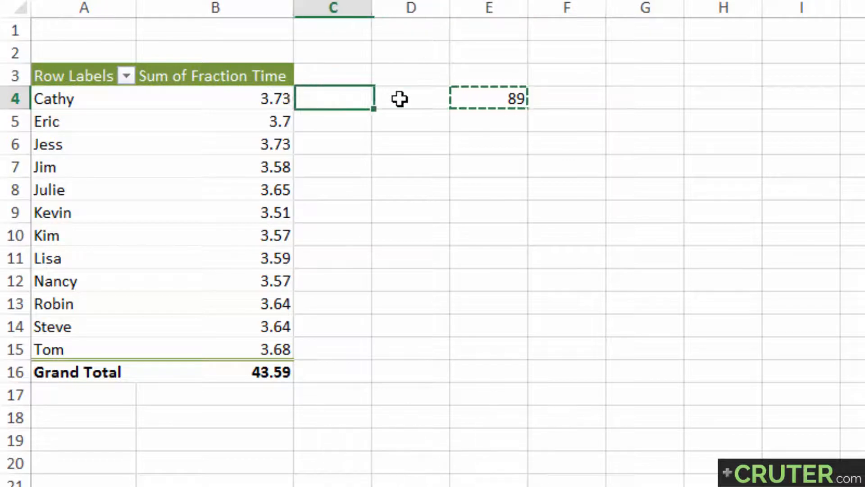
key("ctrl+v")
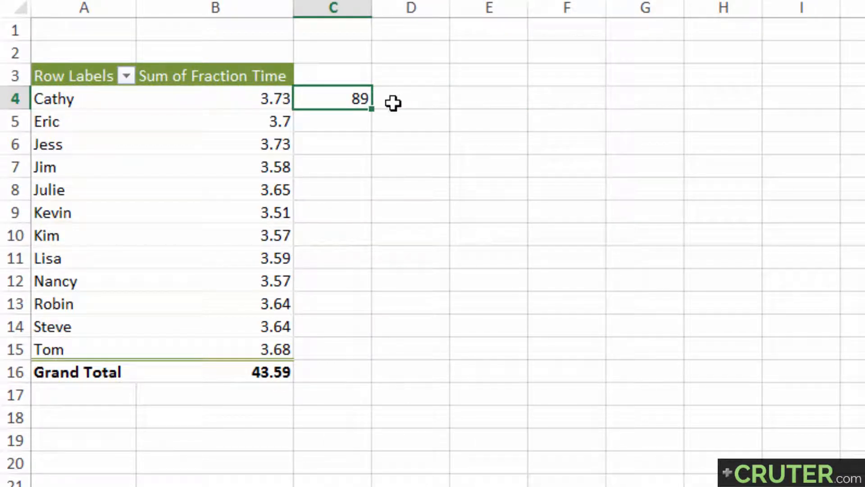
Fill the combined hours formula from C4 down through the Grand Total row, C16
double_click(371, 109)
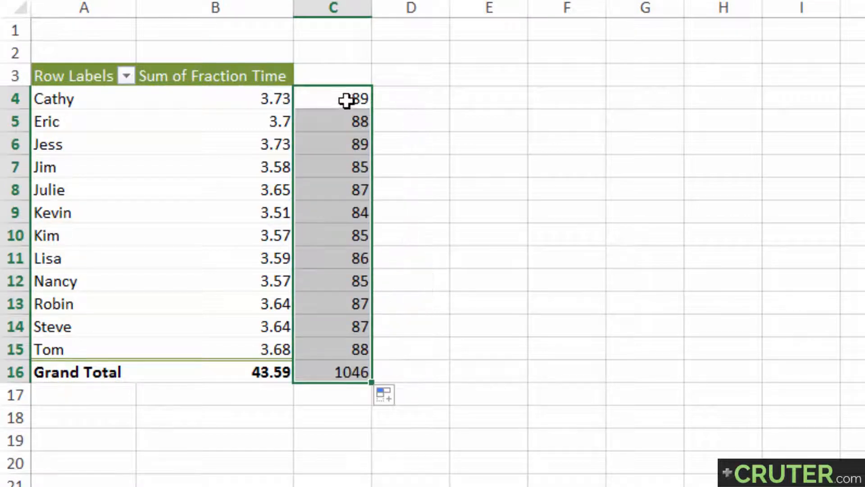
mouse_move(344, 101)
left_mouse_down()
mouse_move(316, 378)
mouse_move(314, 99)
left_mouse_up()
left_click(315, 377)
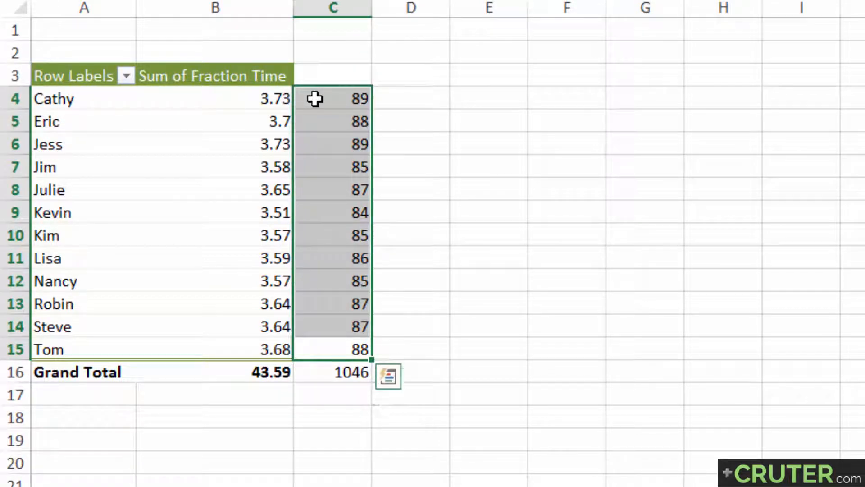
Copy the full text of C4's formula, =ROUNDDOWN(B4,0)*24+HOUR(B4), without changing the cell
double_click(314, 99)
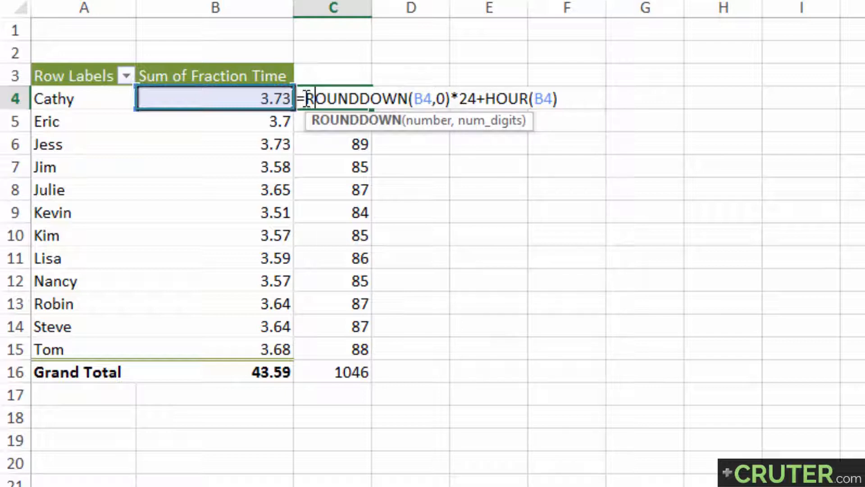
left_click(307, 98)
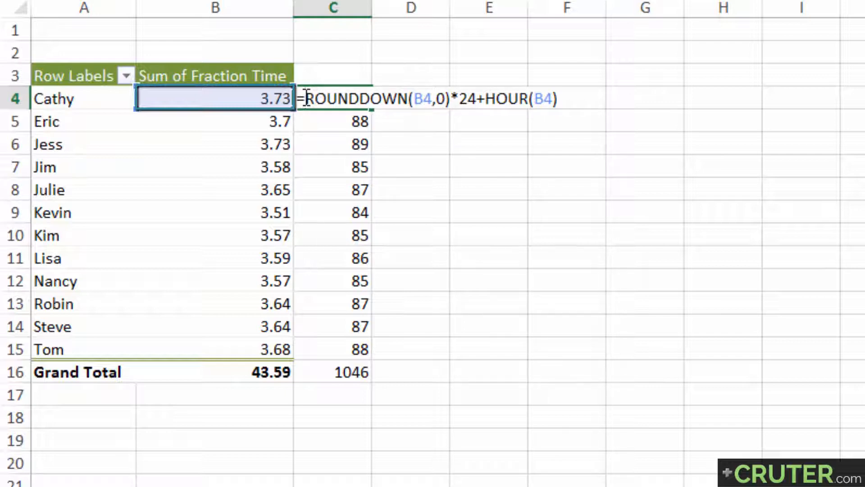
key("shift+Home")
key("ctrl+c")
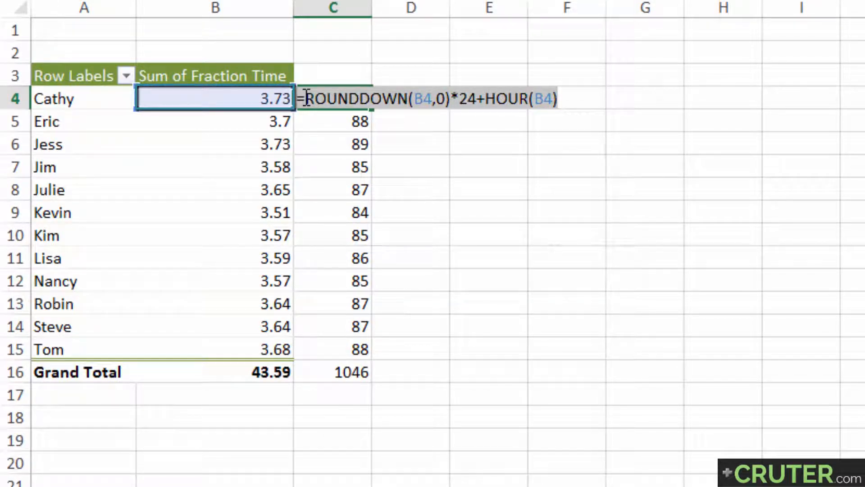
key("Return")
Move the hours formulas from C4:C16 to E4:E16 to free the columns beside the PivotTable
key("Up")
key("ctrl+shift+Down")
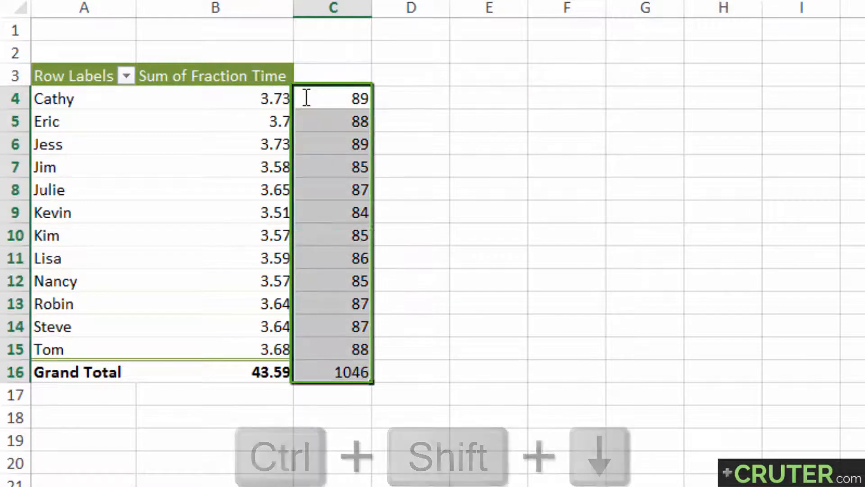
key("ctrl+x")
key("Right")
key("Right")
key("ctrl+v")
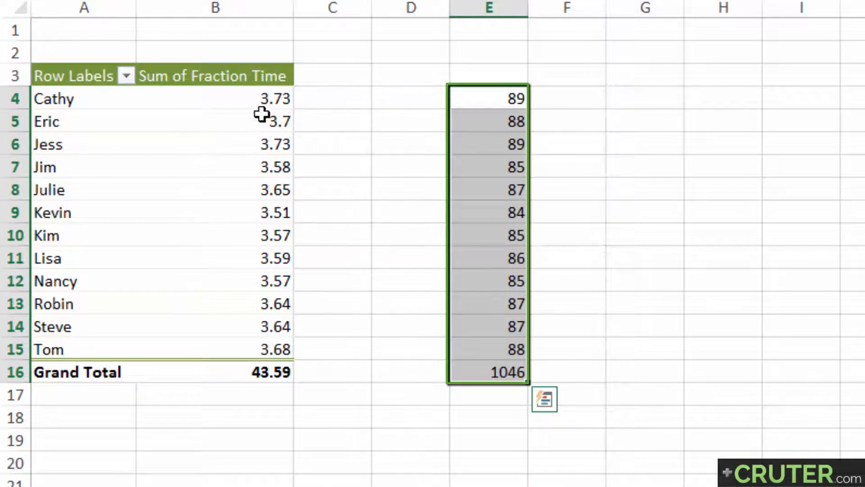
Start a new calculated field in the PivotTable and name it TotalHours
left_click(223, 122)
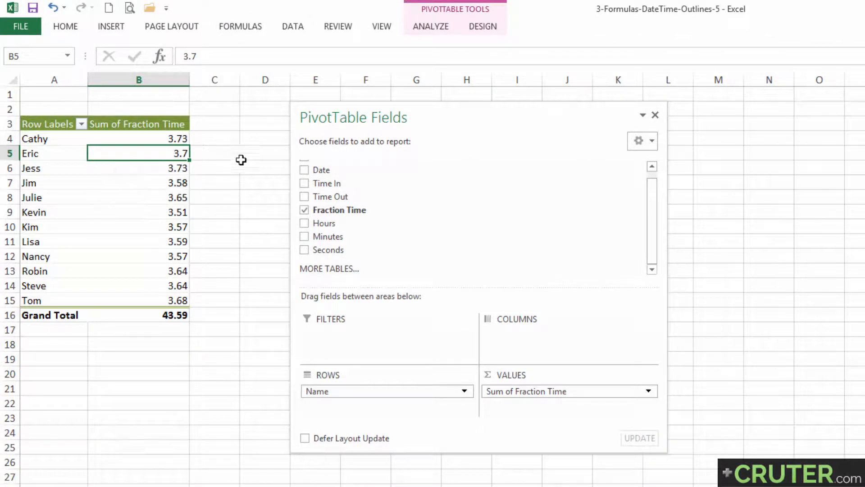
left_click(444, 26)
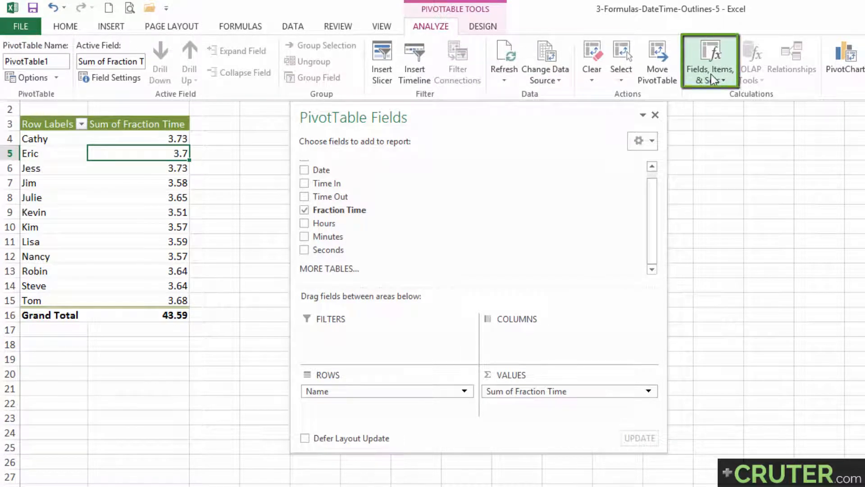
left_click(730, 83)
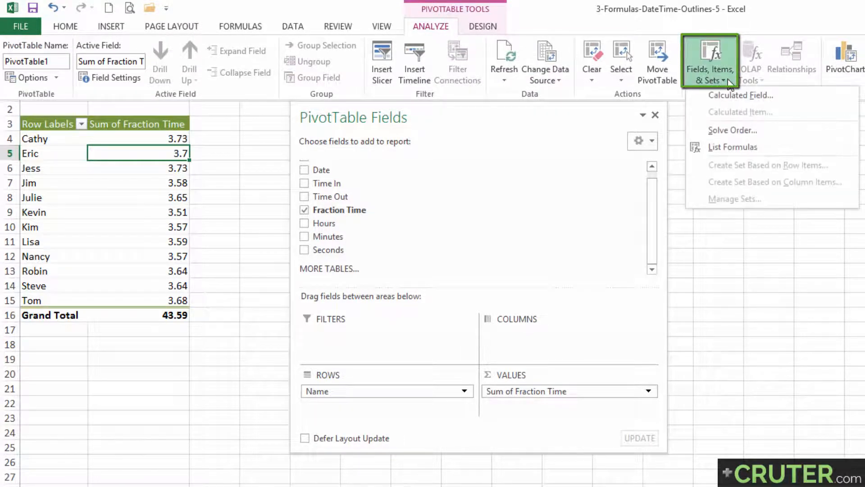
left_click(703, 95)
left_click_drag(361, 129, 355, 118)
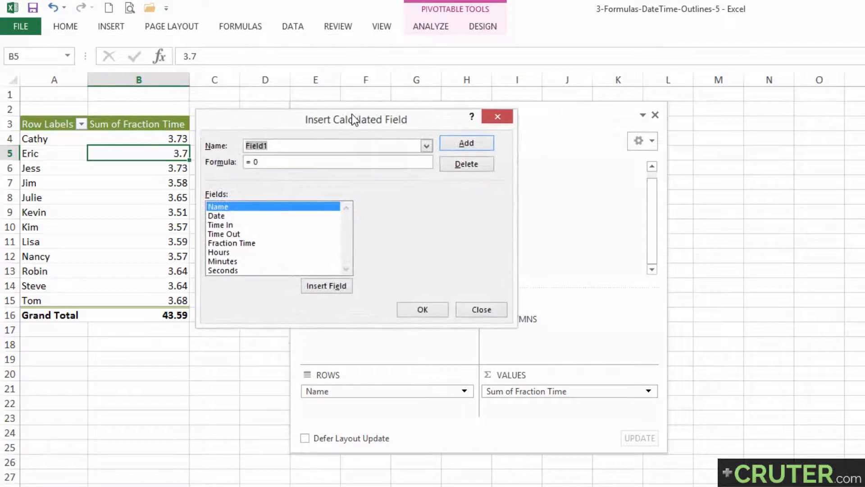
left_click_drag(262, 122, 357, 150)
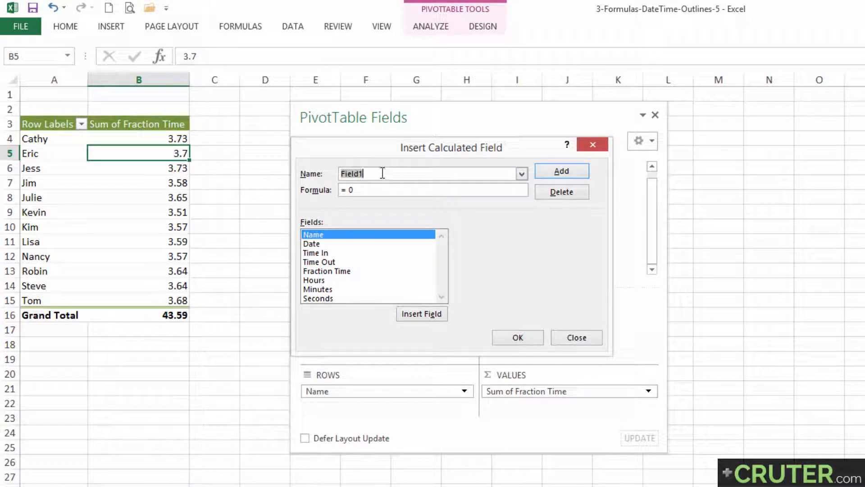
key("BackSpace")
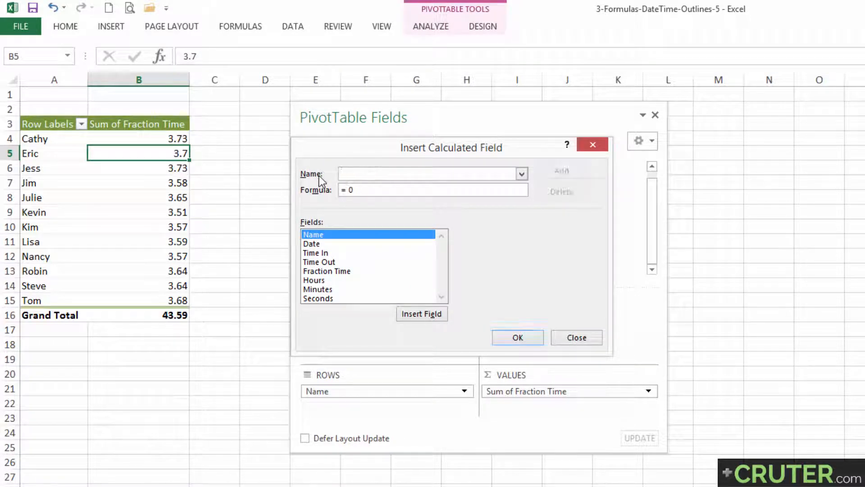
type("TotalHours")
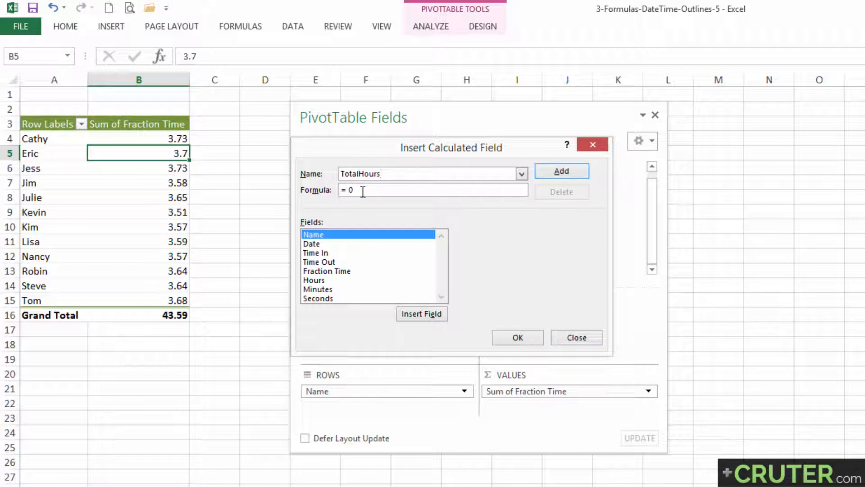
Paste the copied hours formula as the TotalHours formula and replace B4 inside ROUNDDOWN with the Fraction Time field
left_click_drag(356, 190, 320, 191)
key("ctrl+v")
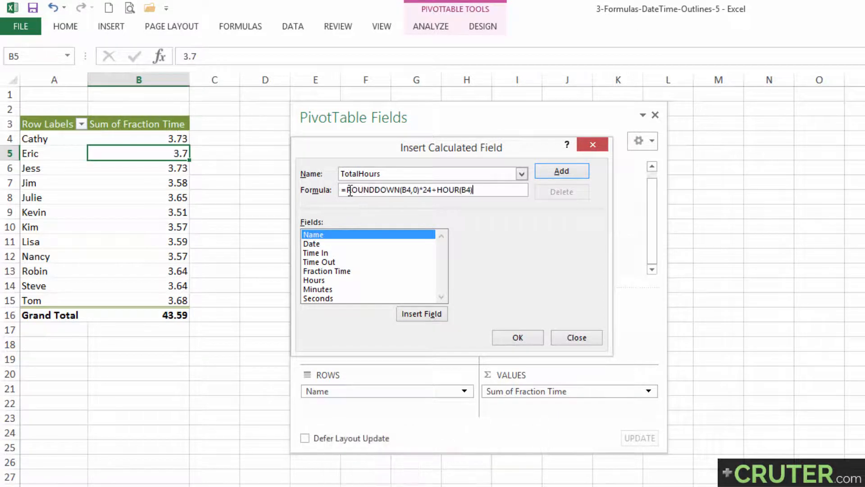
left_click(410, 190)
key("BackSpace")
key("BackSpace")
key("BackSpace")
type(",")
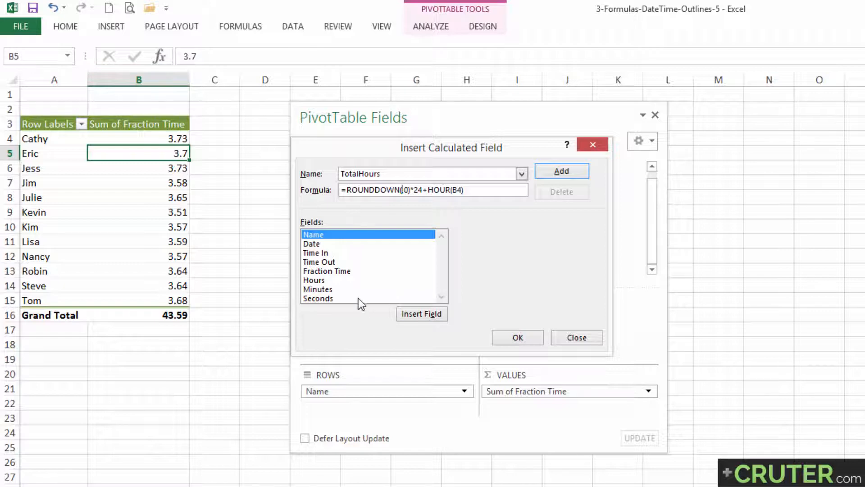
double_click(326, 272)
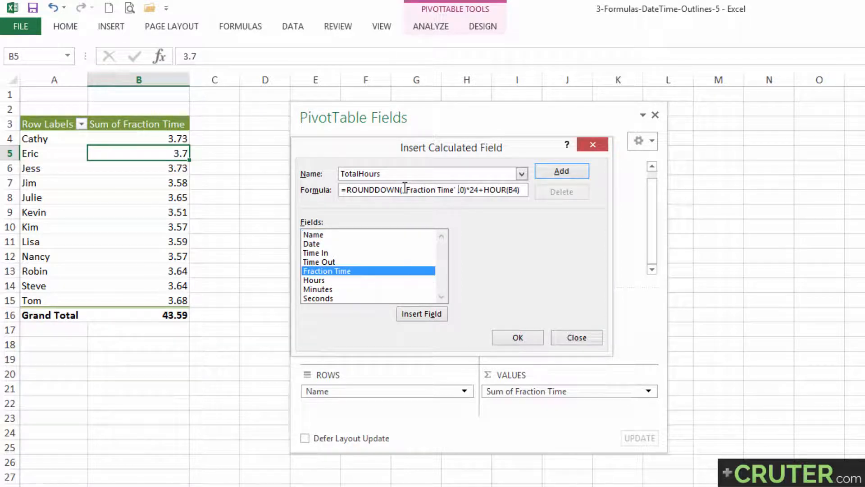
Replace B4 inside HOUR with the Fraction Time field and add the TotalHours calculated field to the PivotTable
left_click_drag(404, 189, 456, 193)
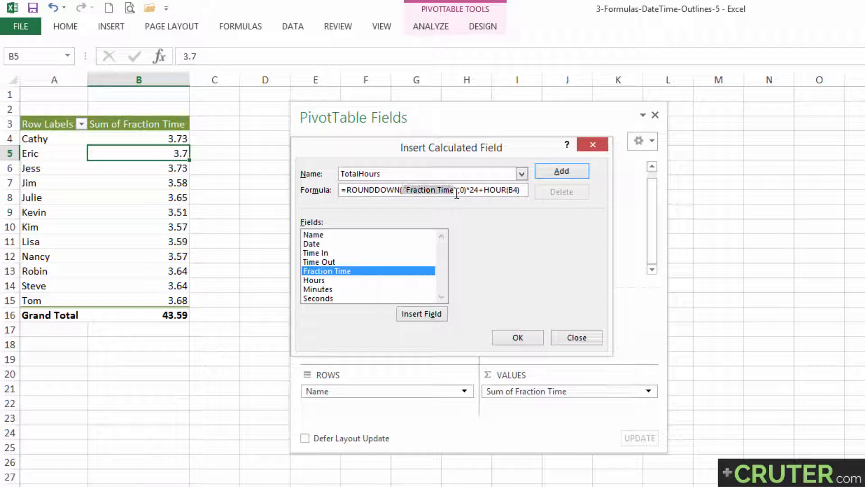
left_click(516, 190)
key("BackSpace")
key("BackSpace")
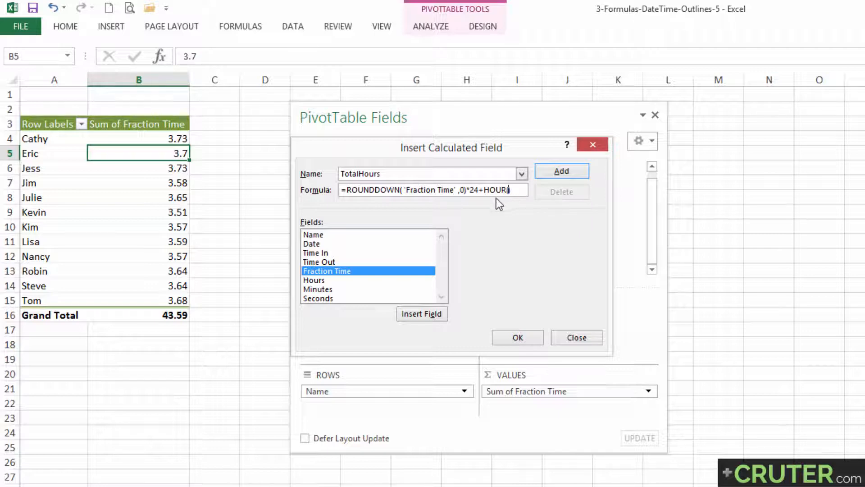
double_click(334, 272)
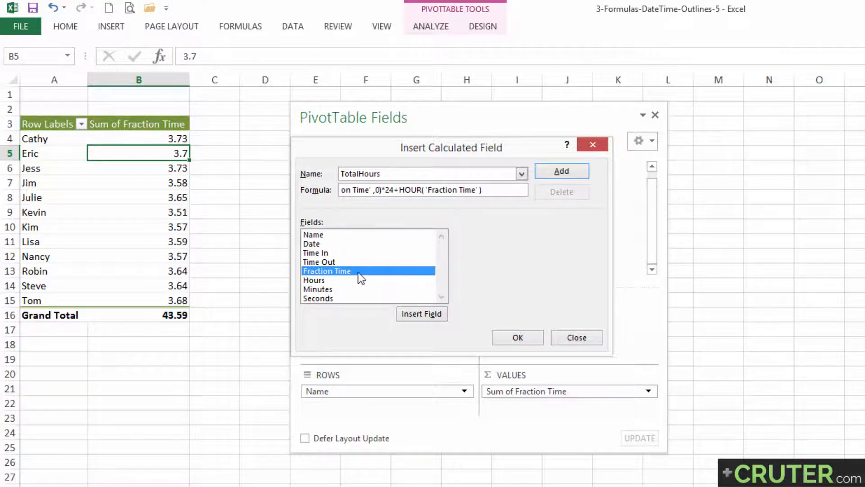
left_click(517, 339)
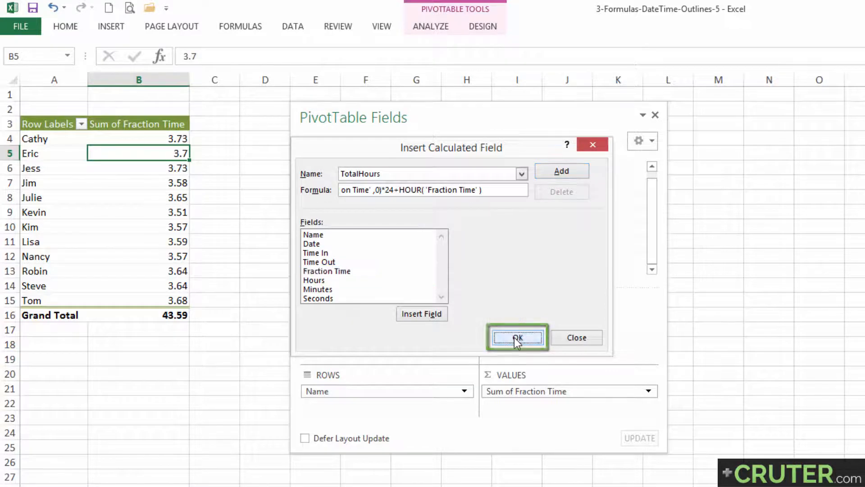
Move the PivotTable field list aside and compare the Sum of TotalHours column with the hours in E4:E16
left_click_drag(404, 112, 500, 121)
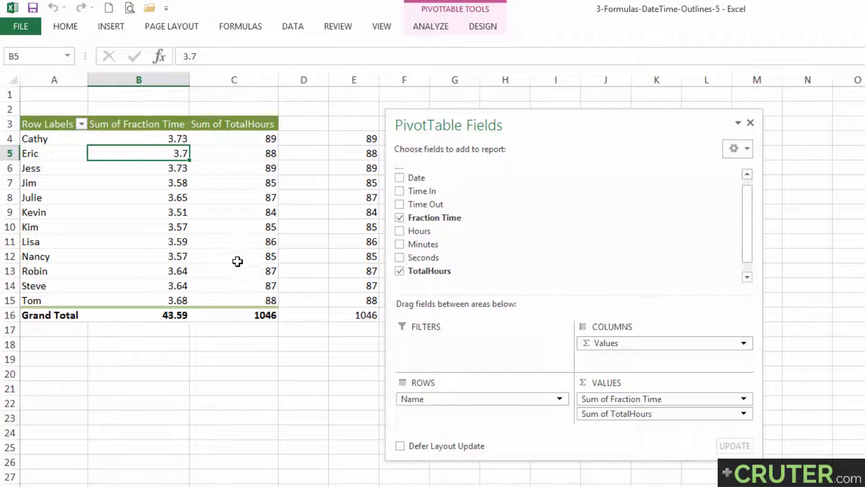
left_click_drag(350, 139, 361, 315)
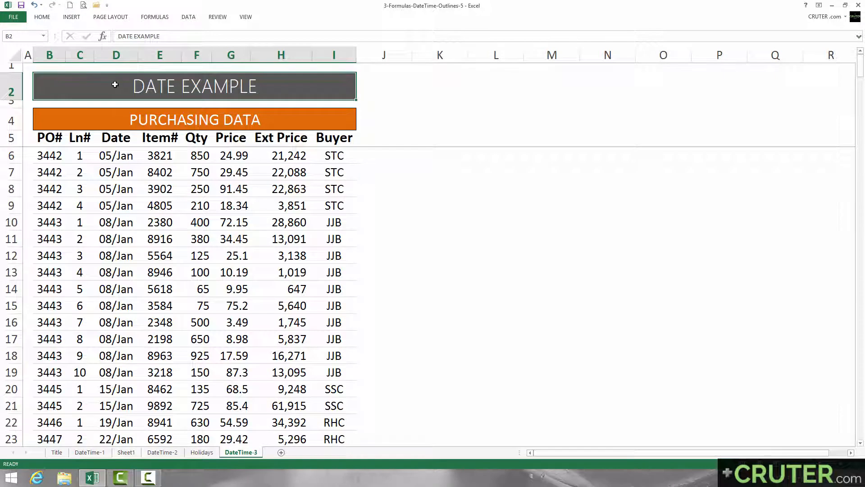
Look over the purchasing data and its Date column on the DateTime-3 sheet
left_click_drag(113, 119, 106, 284)
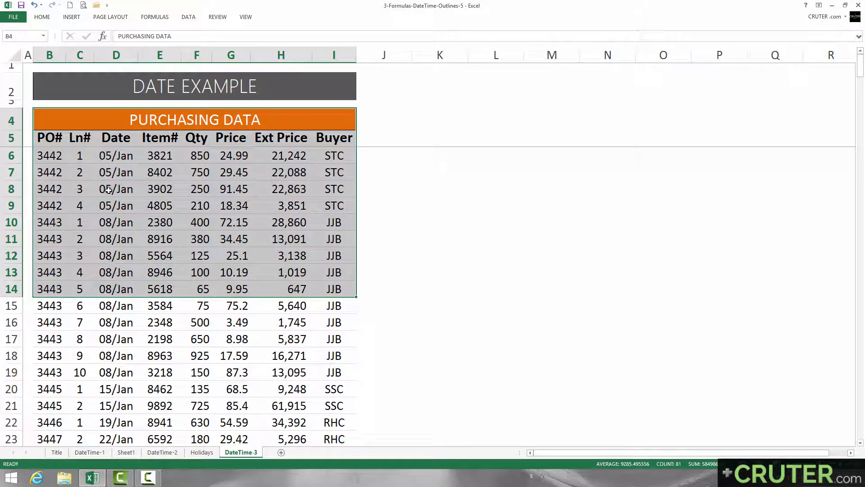
left_click(100, 139)
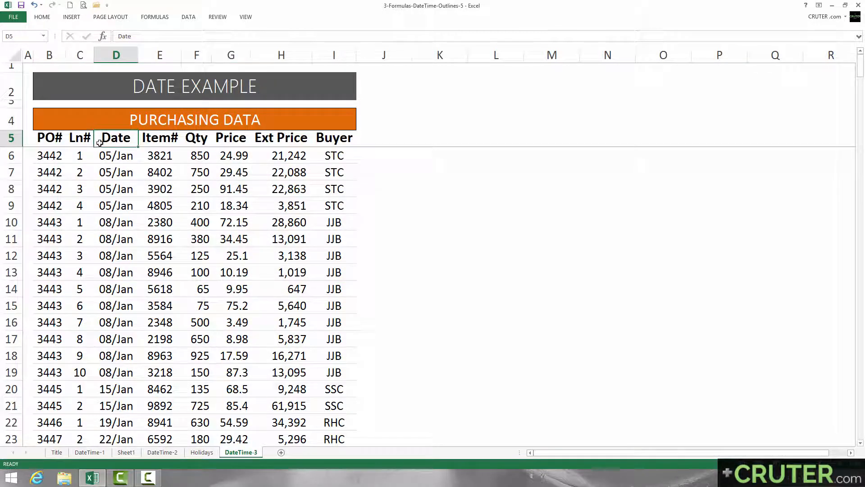
left_click_drag(99, 140, 108, 238)
left_click(129, 135)
Insert three blank columns between the Date and Item# columns of the purchasing data
left_click_drag(155, 55, 235, 54)
right_click(235, 54)
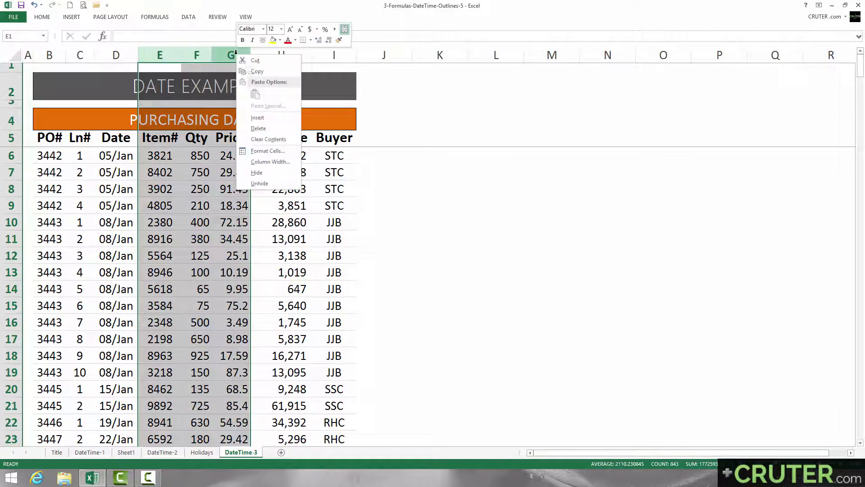
left_click(269, 120)
Enter the headers Day, Week and Month in E5, F5 and G5 above the new columns
left_click(162, 142)
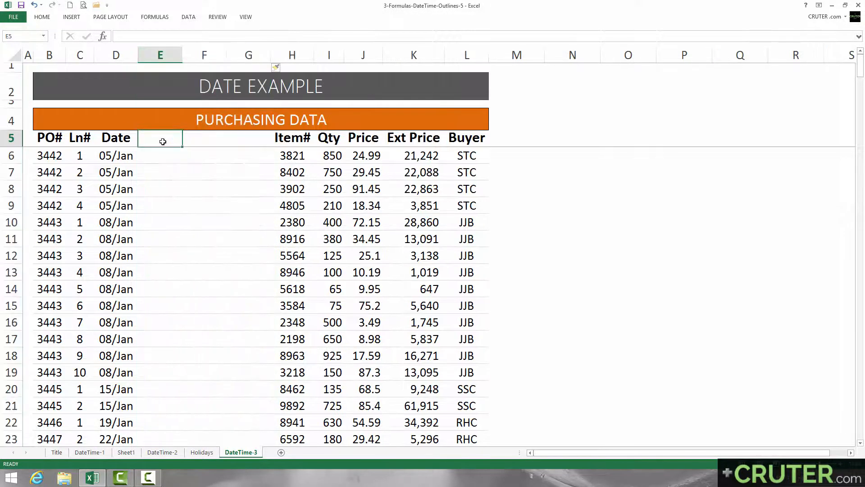
type("Day")
key("Tab")
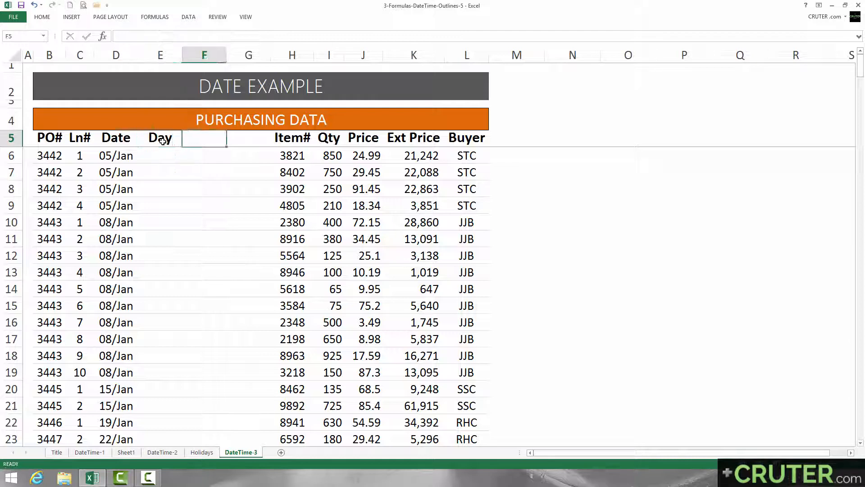
type("Week")
key("Tab")
type("Month")
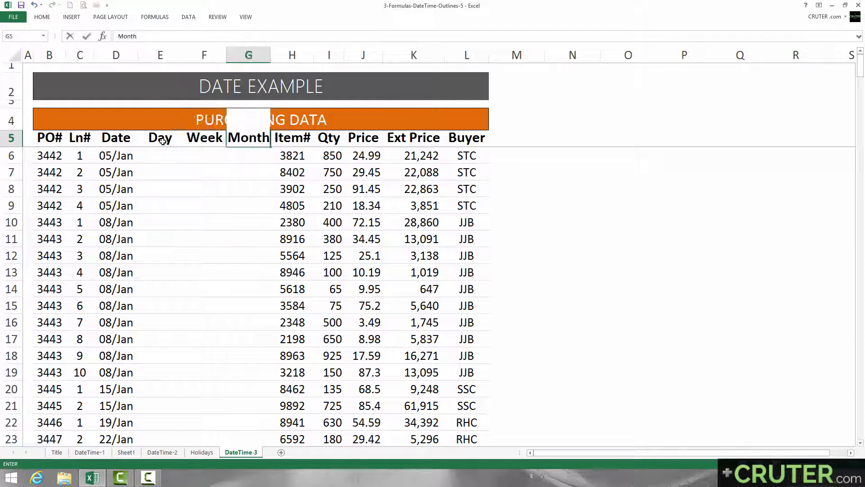
key("Return")
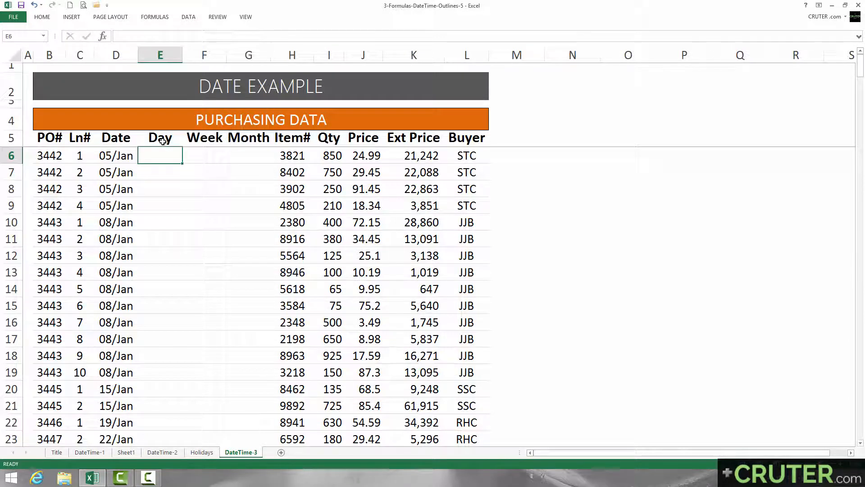
Enter =WEEKDAY(D6,2) in E6 so weeks start on Monday, and apply the General number format to the cell
type("=")
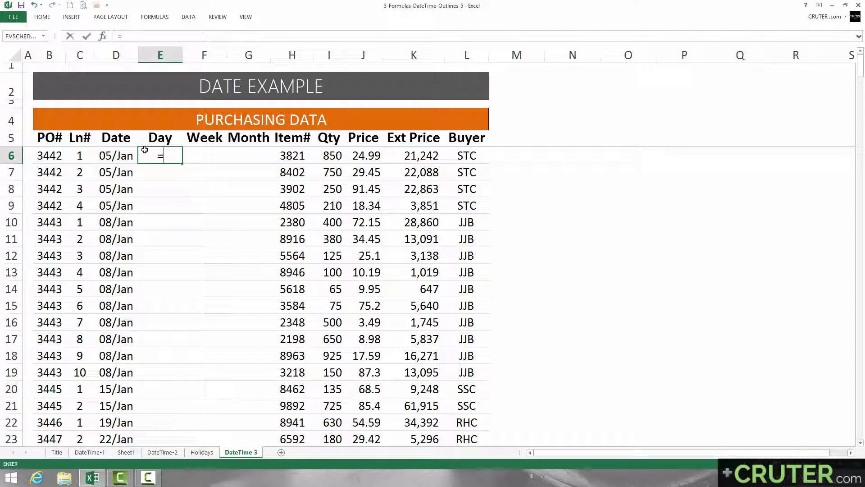
type("weekday(")
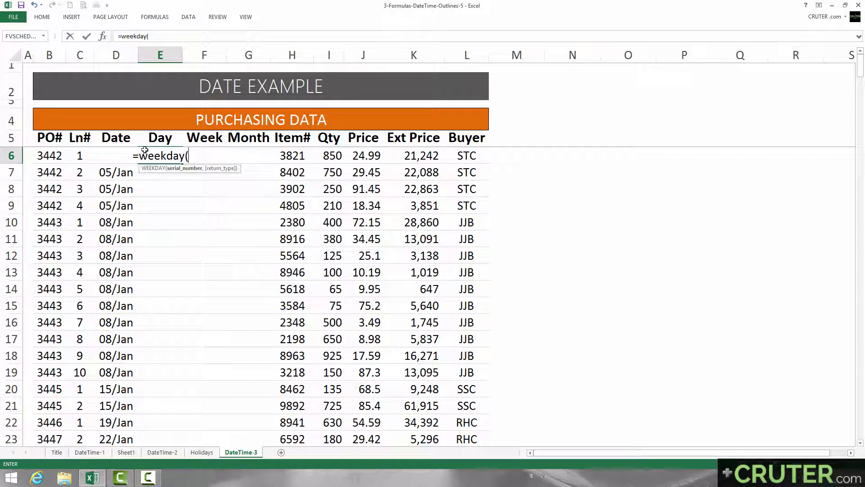
key("Left")
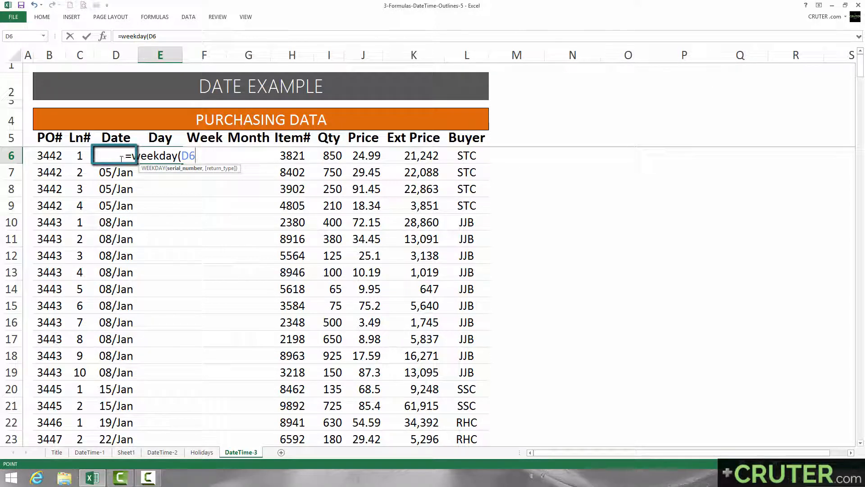
type(",")
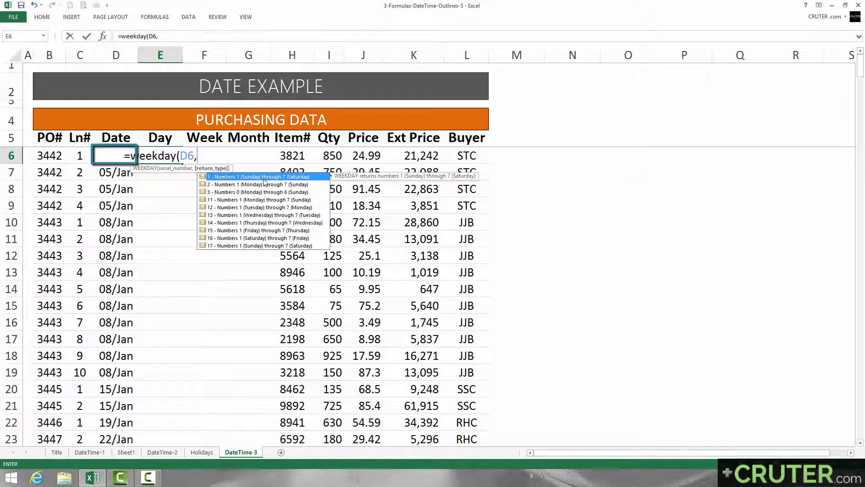
left_click(228, 185)
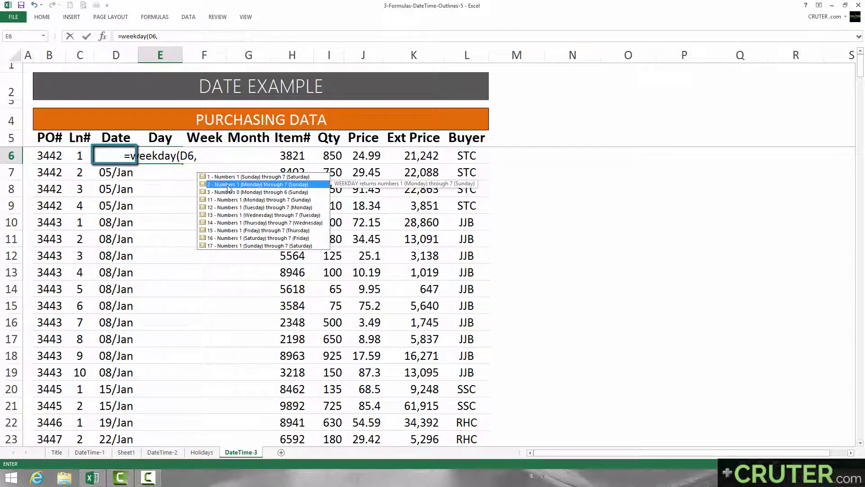
double_click(284, 185)
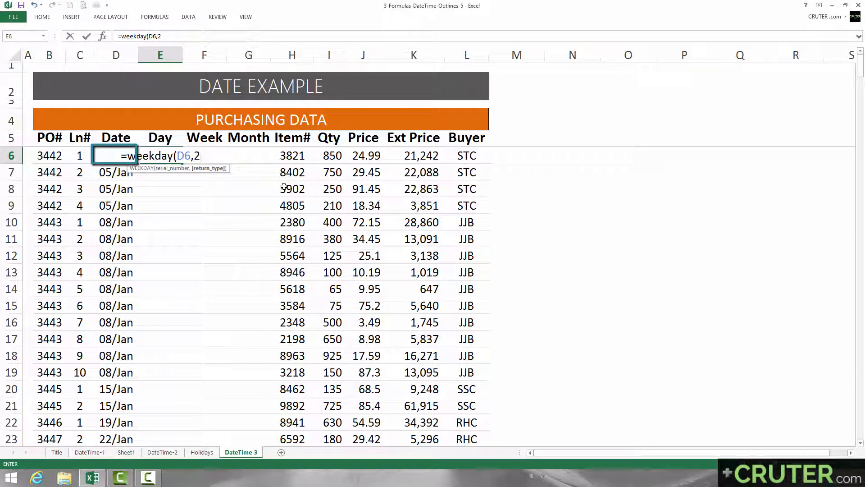
type(")")
key("Return")
key("Up")
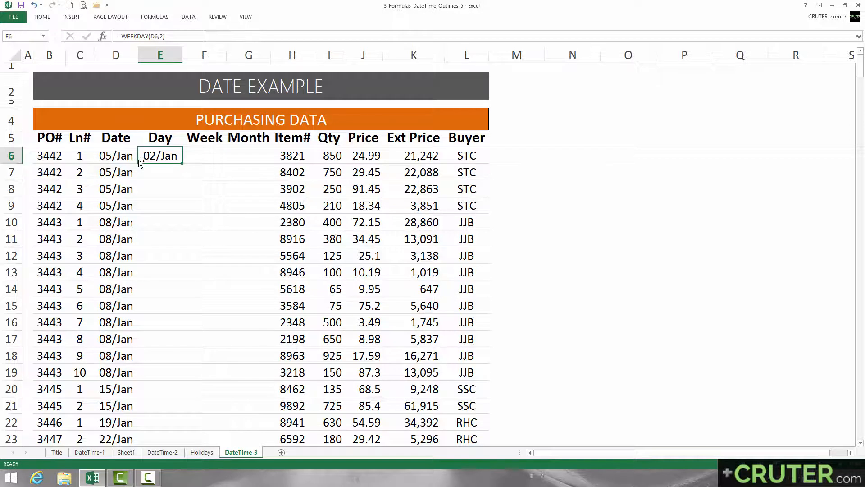
key("ctrl+shift+grave")
key("F2")
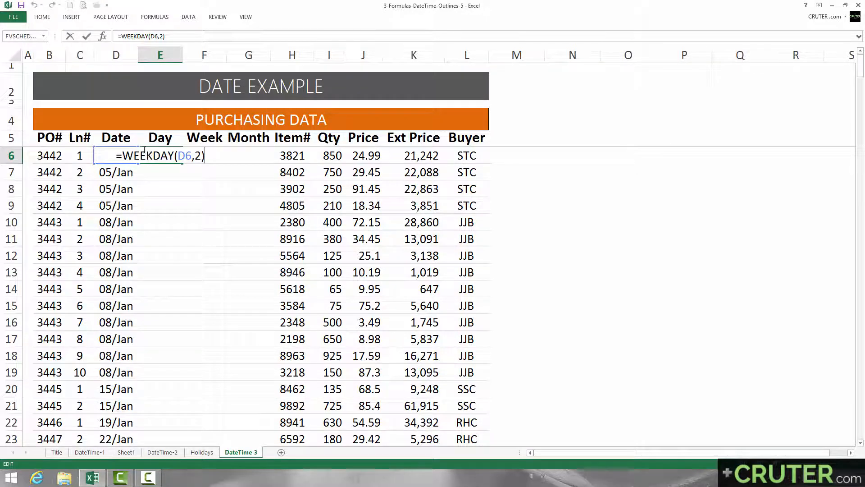
key("Return")
Try =TEXT(D6,"ddd") in E6 to show the weekday as a name, and undo it to restore the WEEKDAY formula
left_click(144, 149)
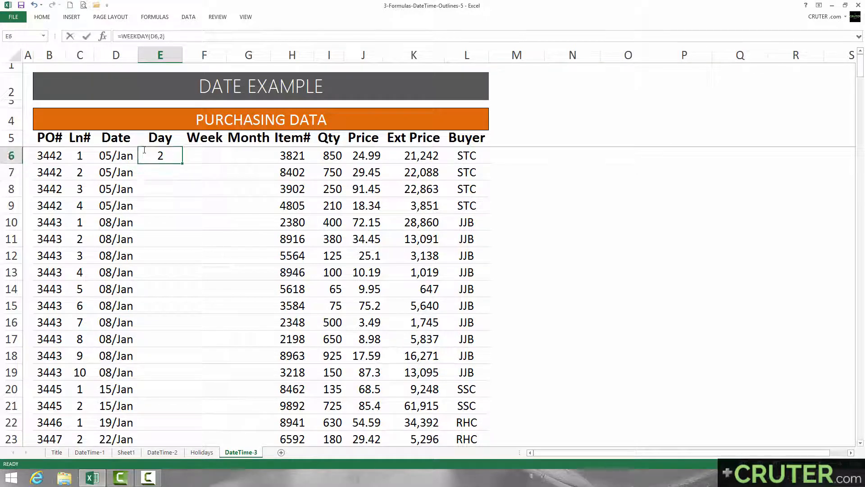
type("=text(")
key("Left")
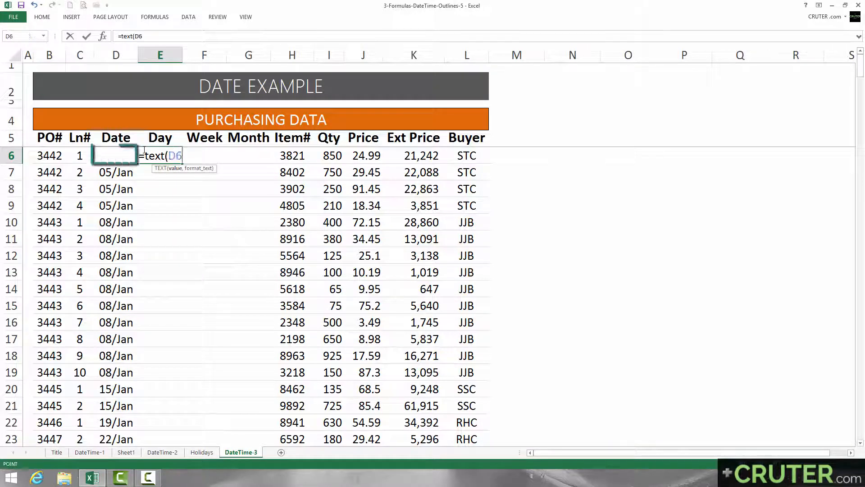
type(",\"ddd\")")
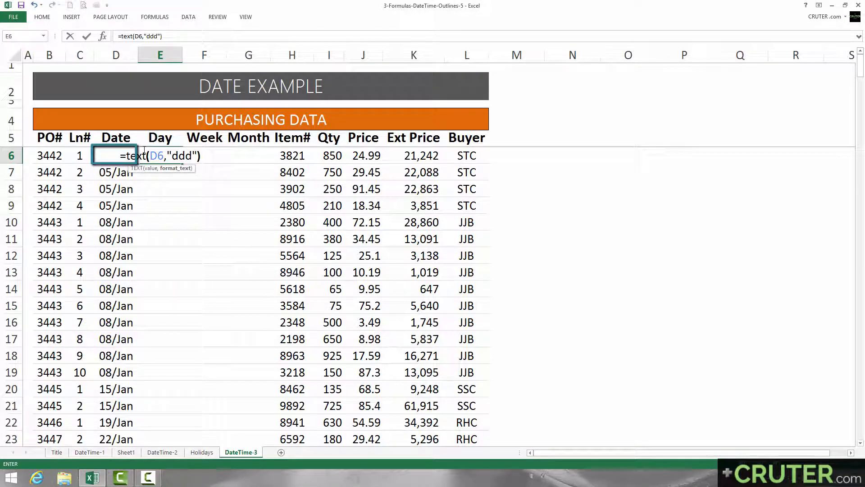
key("Return")
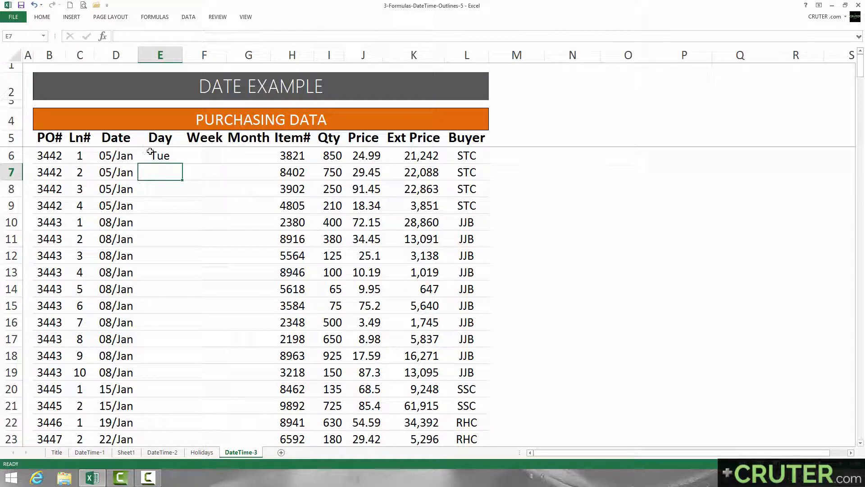
left_click(142, 155)
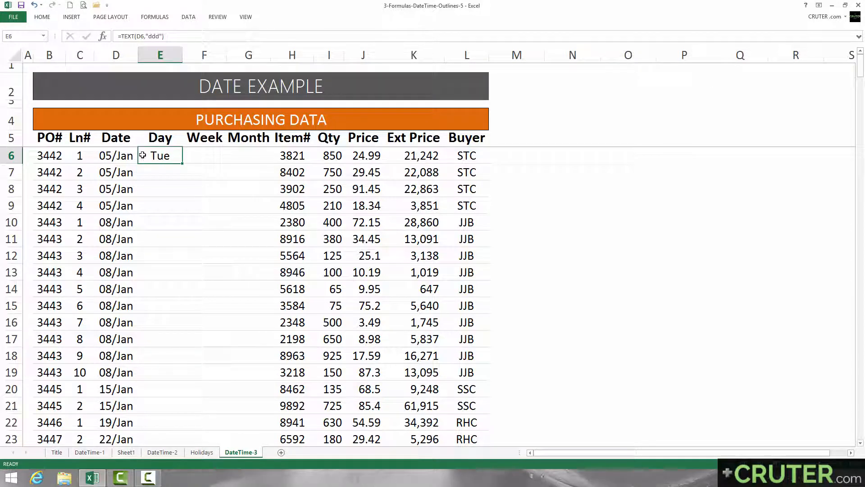
double_click(142, 155)
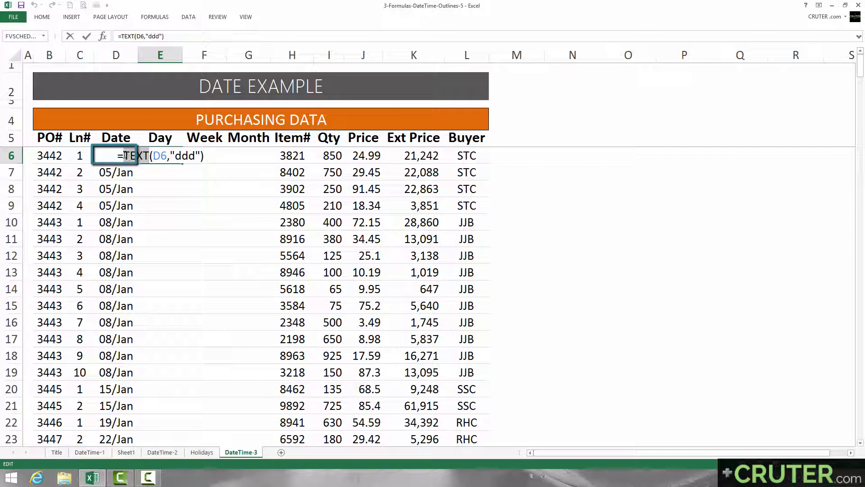
key("Return")
left_click(145, 152)
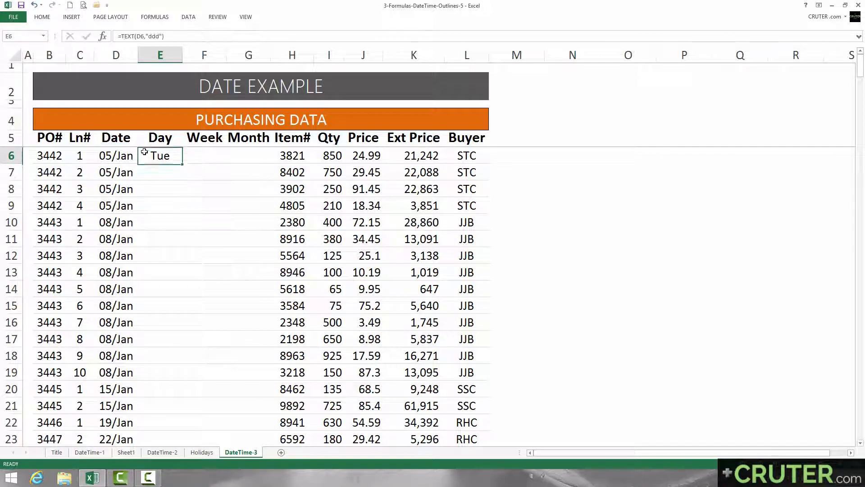
key("ctrl+z")
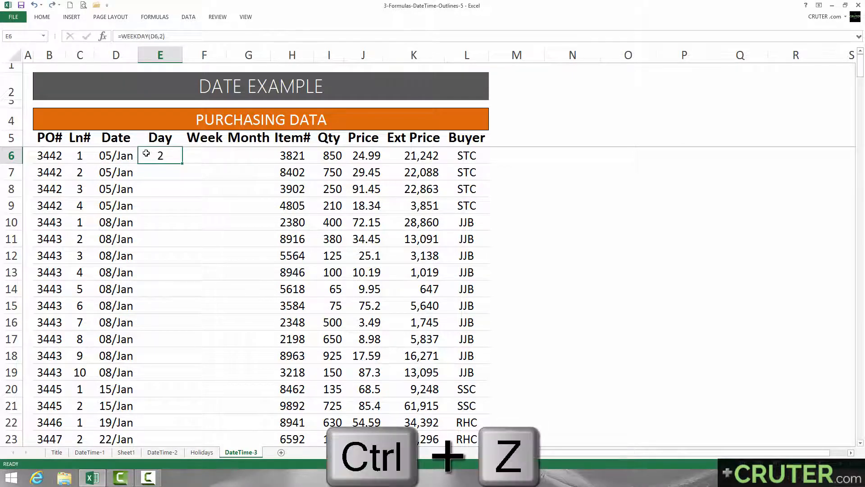
double_click(147, 155)
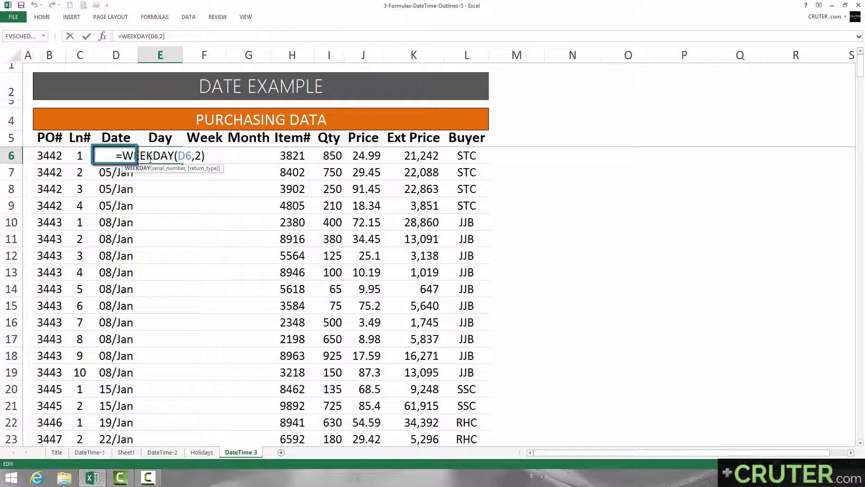
key("Return")
left_click(149, 158)
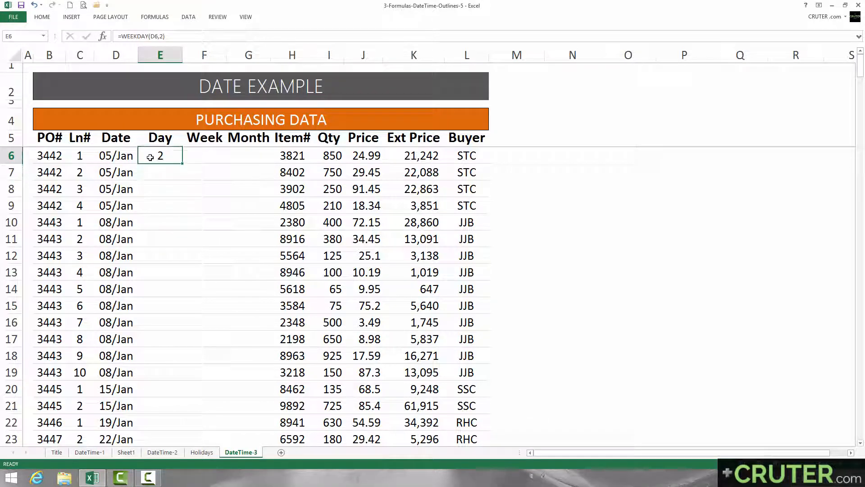
Enter =WEEKNUM(D6,2) in F6 with weeks beginning on Monday, and apply the General number format to the cell
left_click(202, 156)
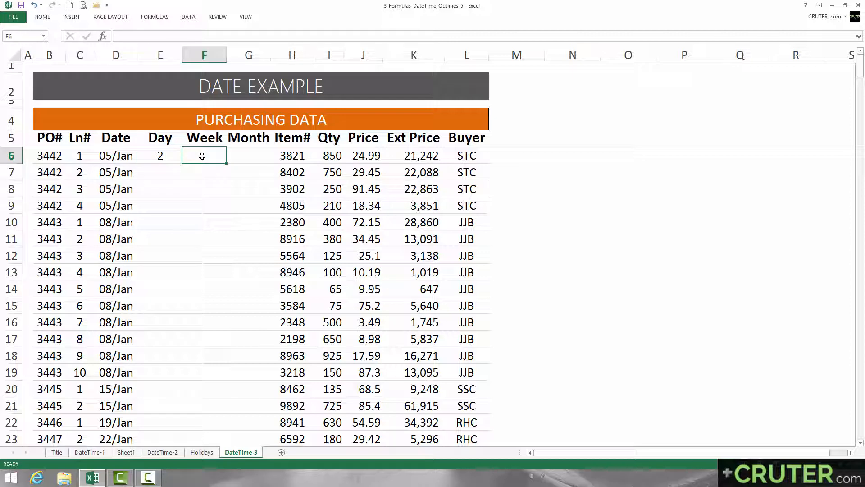
type("=weeknum(")
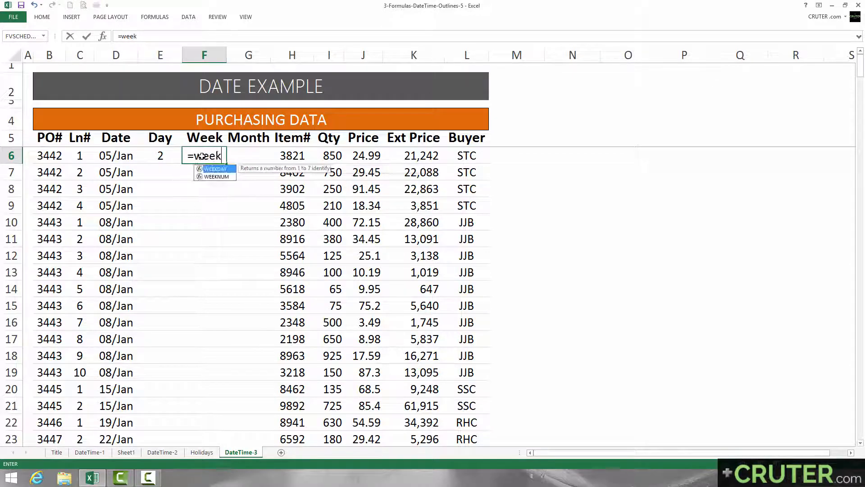
key("Left")
key("Left")
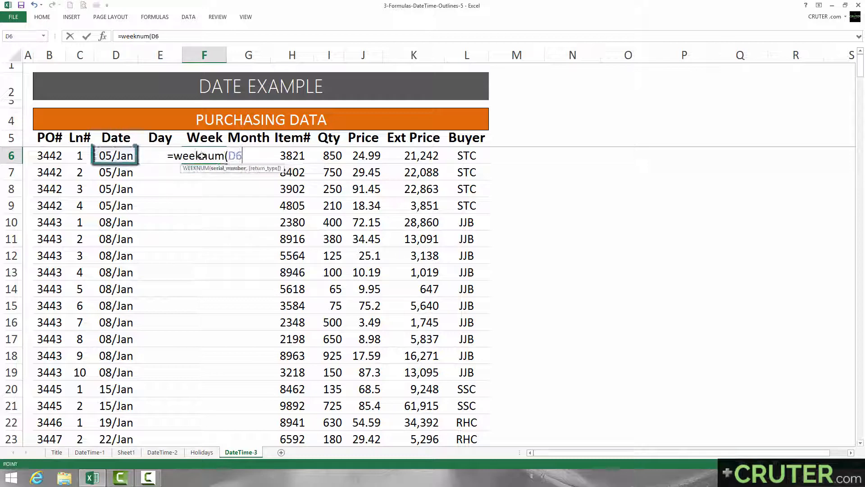
type(",")
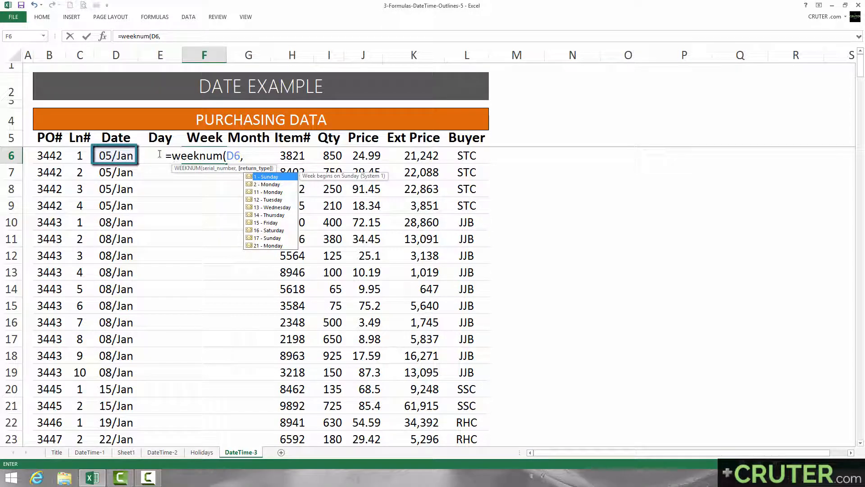
double_click(266, 184)
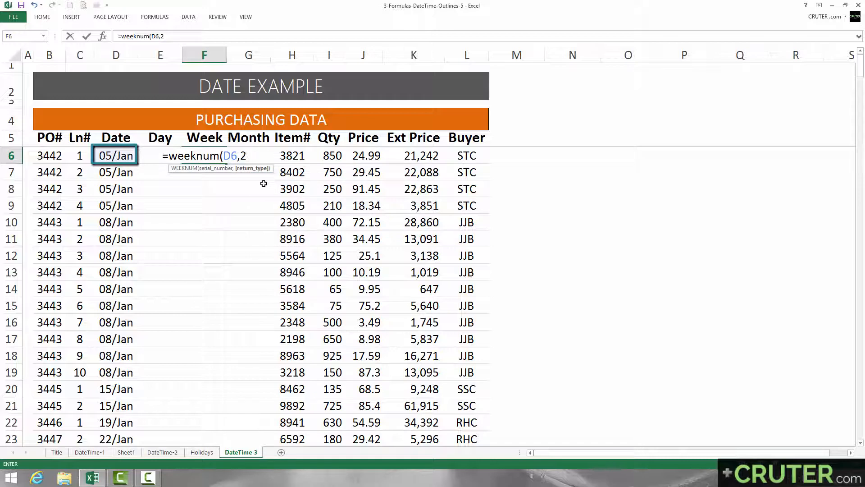
key("Return")
key("Up")
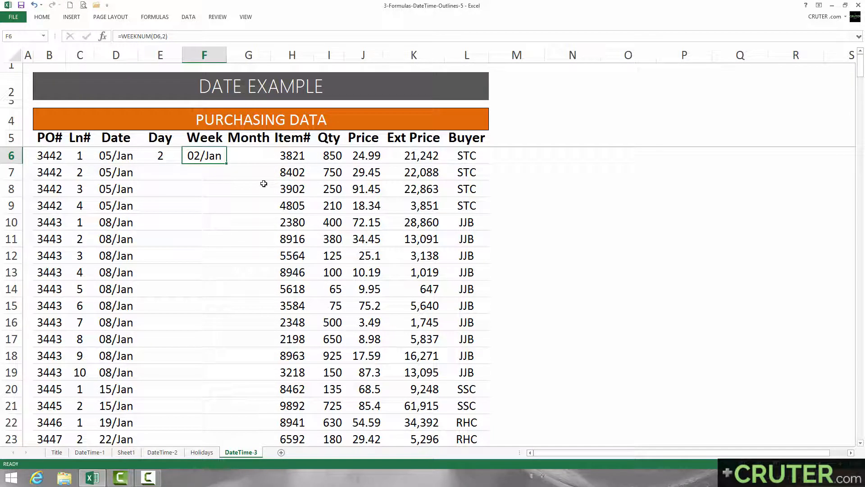
key("ctrl+shift+grave")
Enter =MONTH(D6) in G6 and apply the General number format to the cell
key("Right")
type("=")
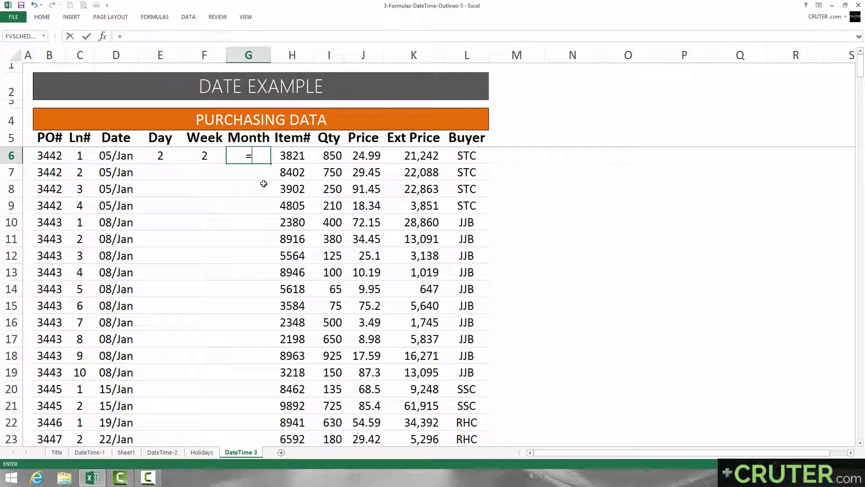
type("month(")
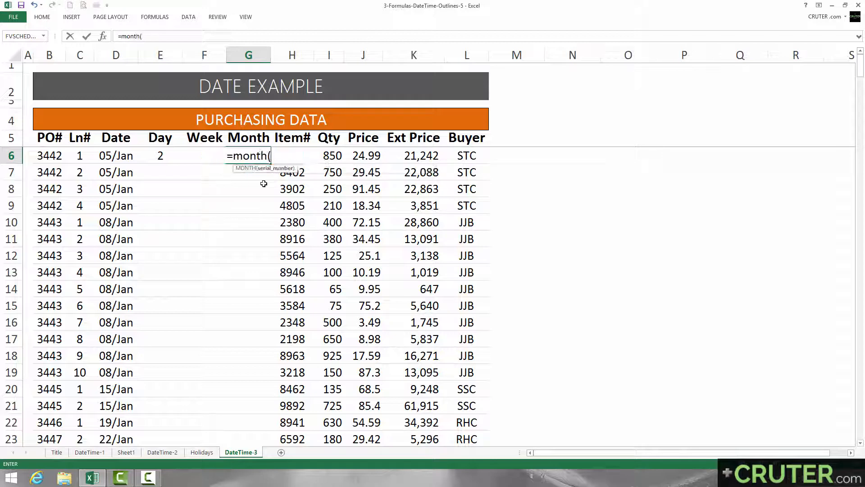
key("Left")
key("Left")
key("Left")
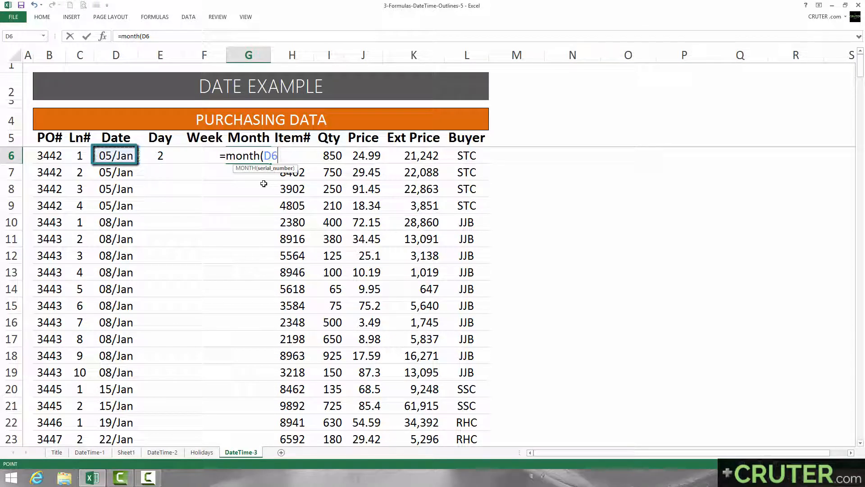
type(")")
key("Return")
key("Up")
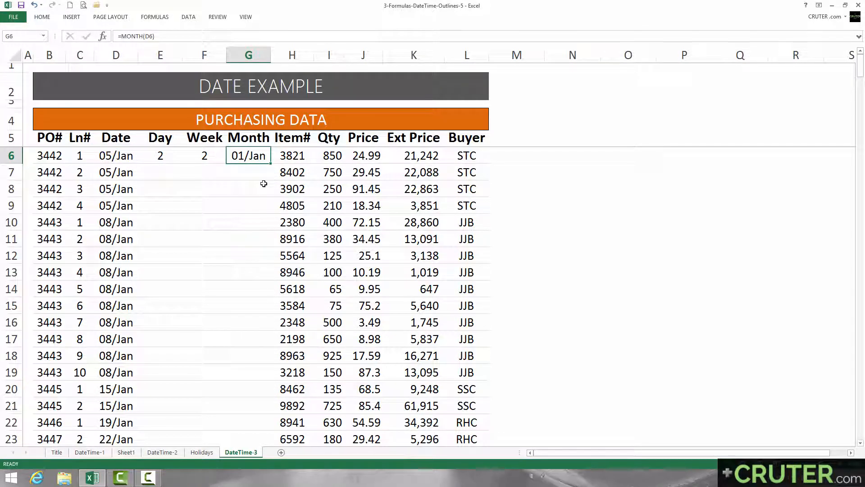
key("ctrl+shift+grave")
Fill the Day, Week and Month formulas in E6:G6 down through all the purchasing data rows
key("Left")
key("Left")
key("shift+Right")
key("shift+Right")
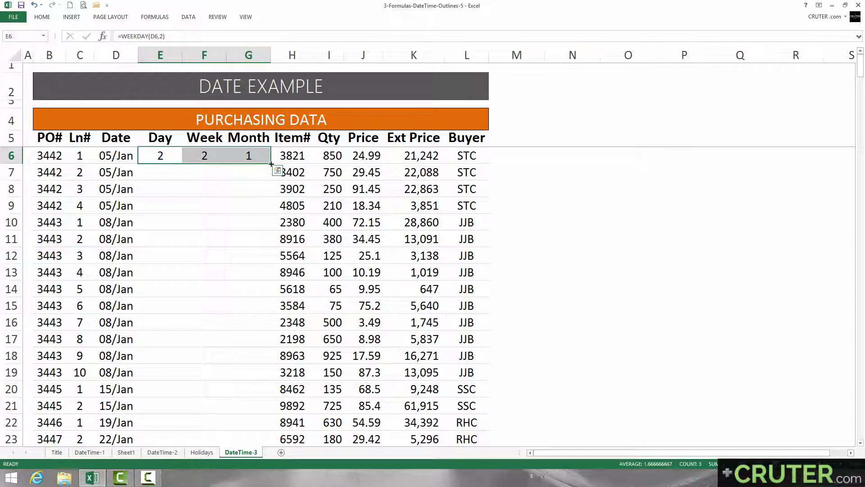
double_click(270, 164)
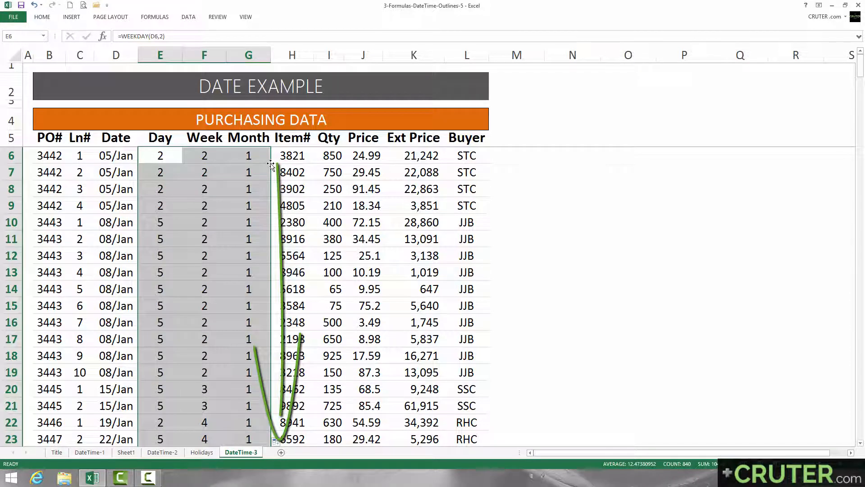
Create a PivotTable on a new worksheet from the full purchasing data range B5:L285, headers included
left_click(265, 157)
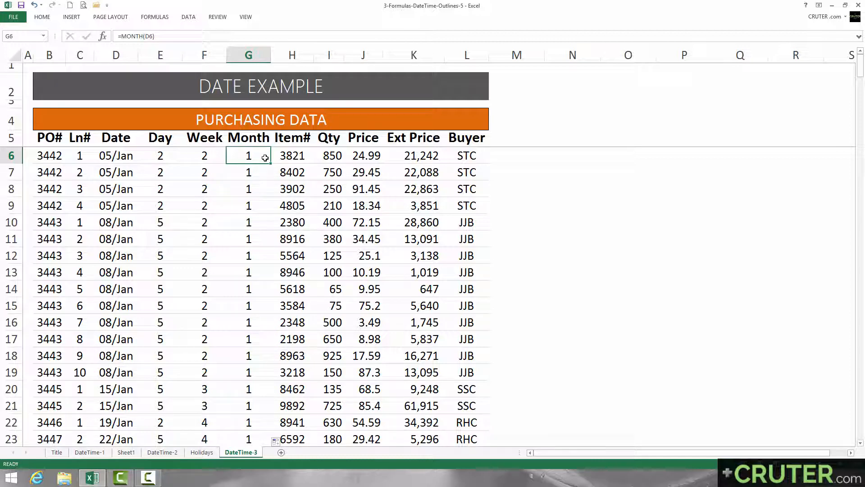
key("ctrl+Home")
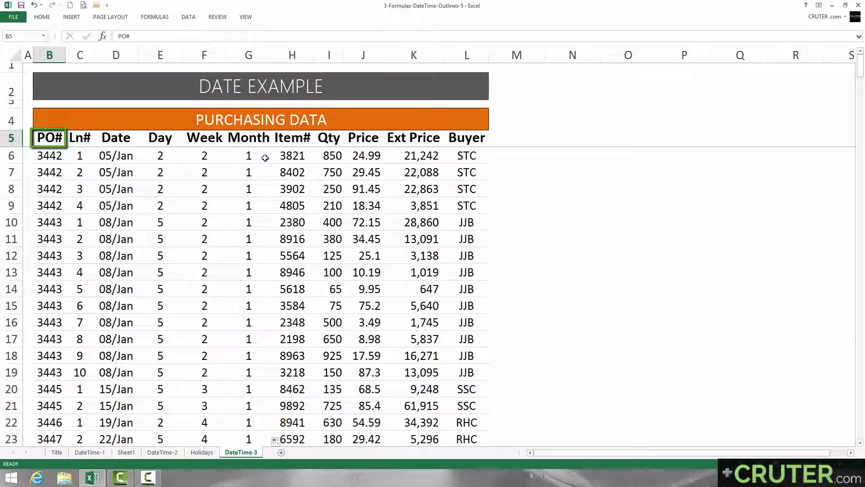
key("ctrl+shift+Right")
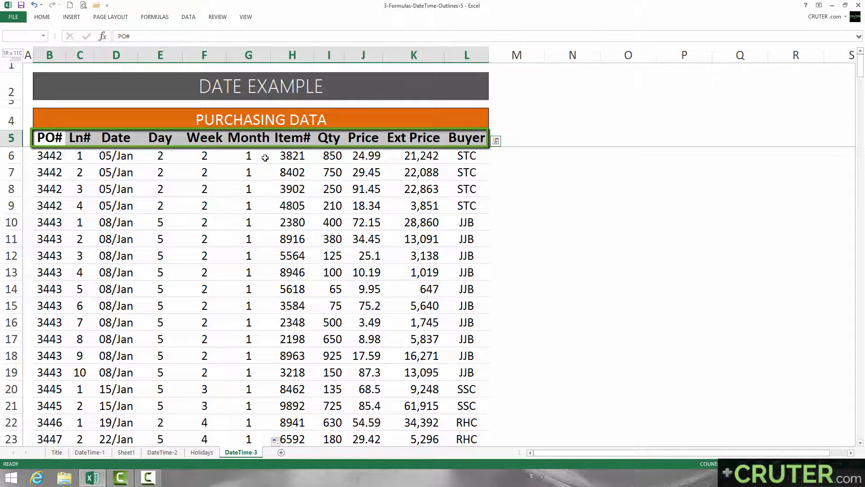
key("ctrl+shift+Down")
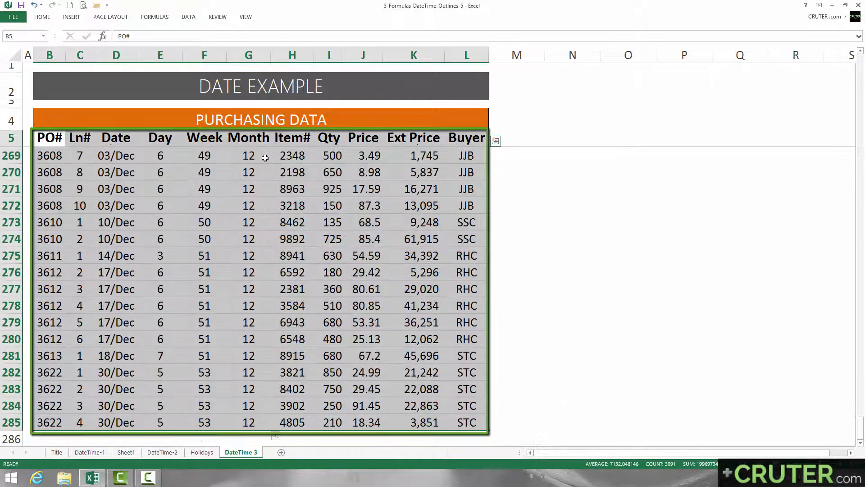
left_click(71, 16)
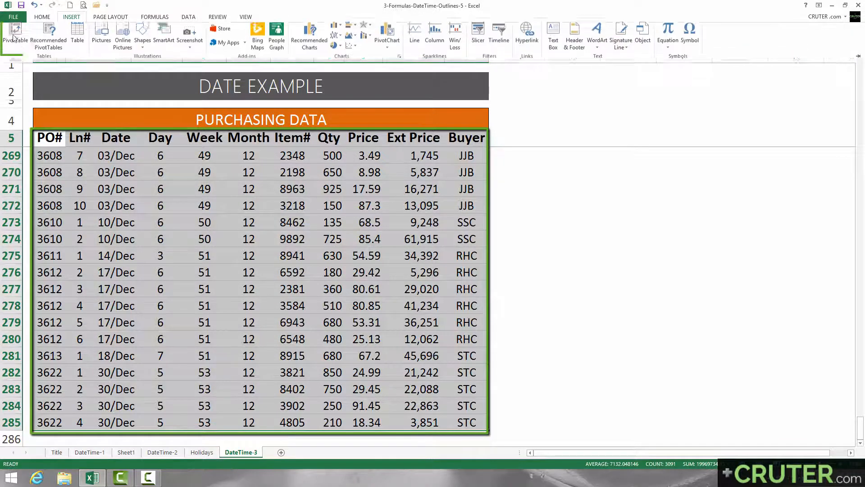
left_click(13, 37)
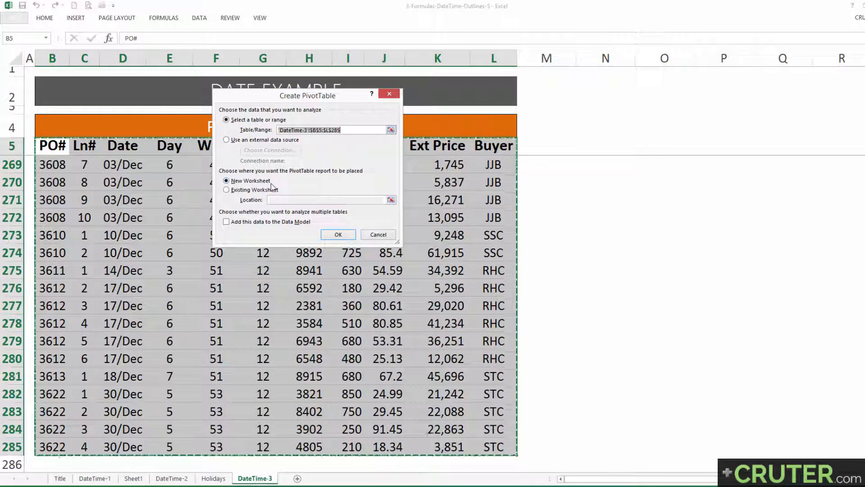
left_click(338, 234)
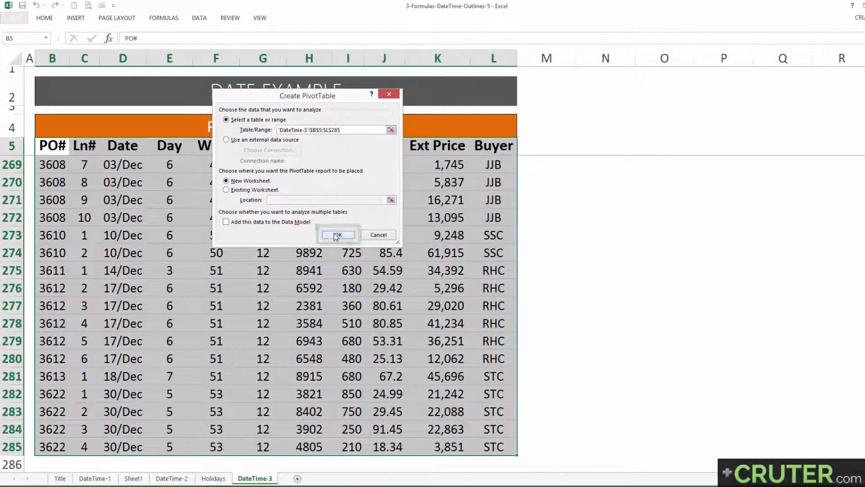
Build the PivotTable with Day as the row field and the sum of Ext Price as the values
left_click_drag(360, 86, 265, 82)
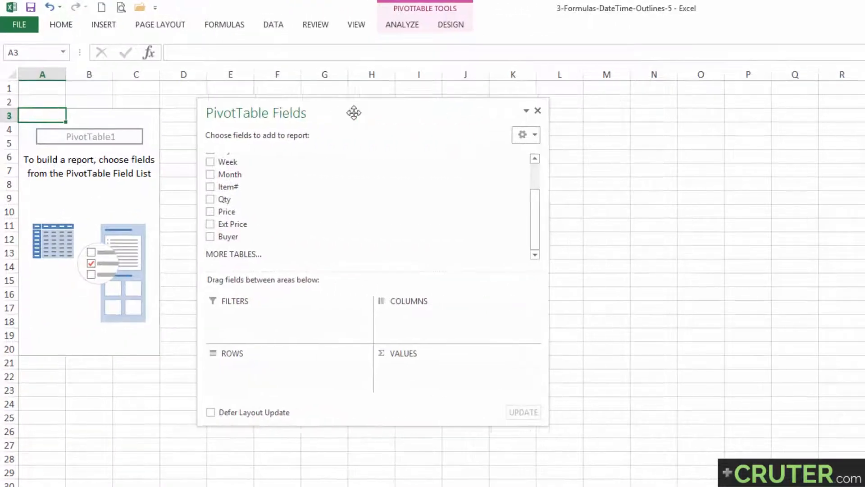
left_click_drag(364, 113, 359, 111)
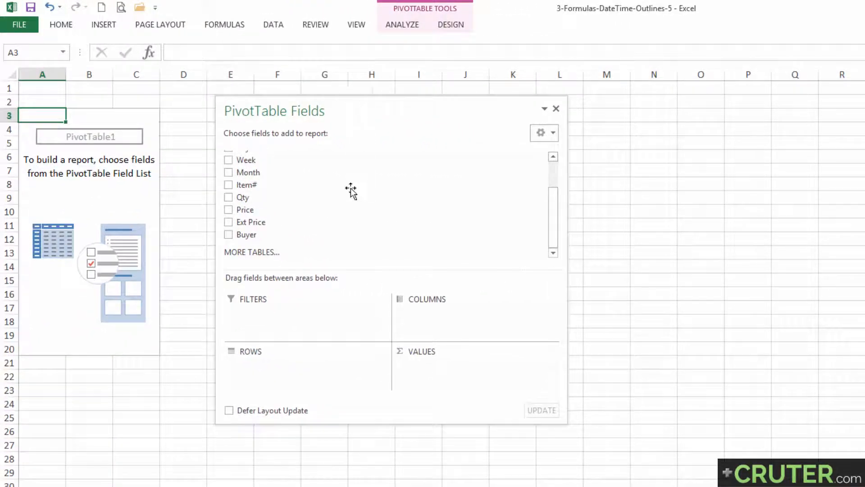
left_click_drag(552, 217, 556, 182)
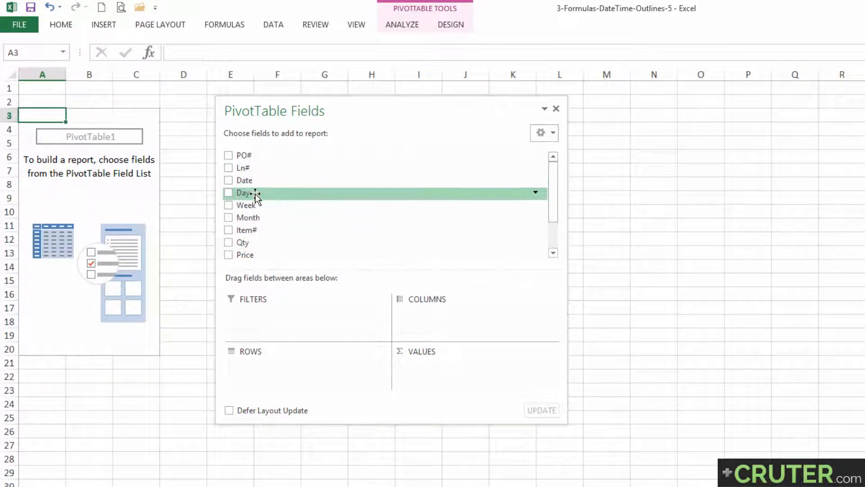
left_click_drag(255, 194, 288, 363)
left_click_drag(43, 131, 45, 205)
left_click(45, 144)
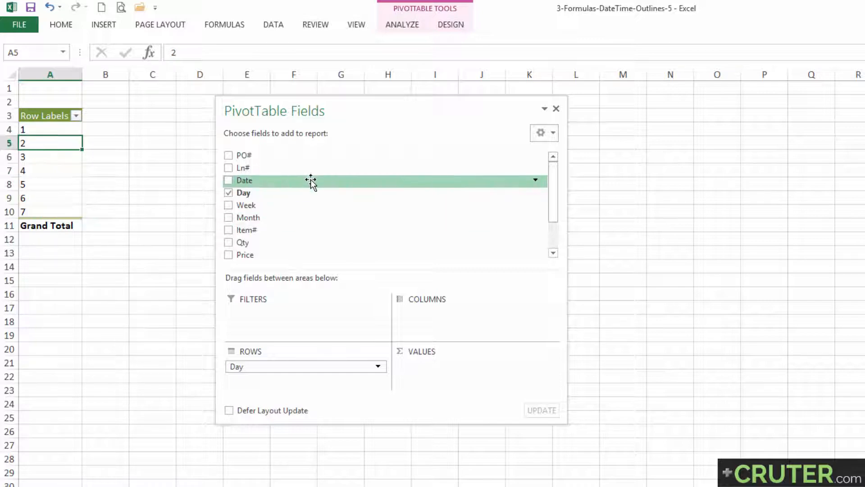
left_click_drag(551, 186, 553, 218)
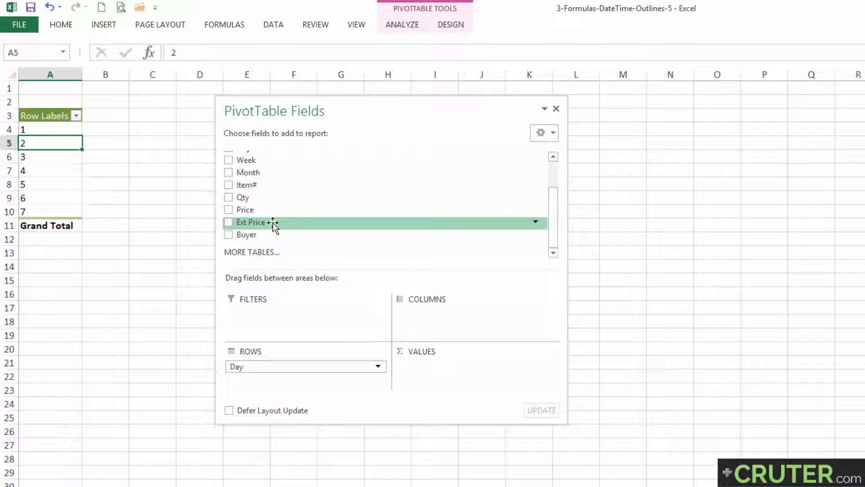
left_click_drag(271, 223, 435, 374)
left_click(36, 129)
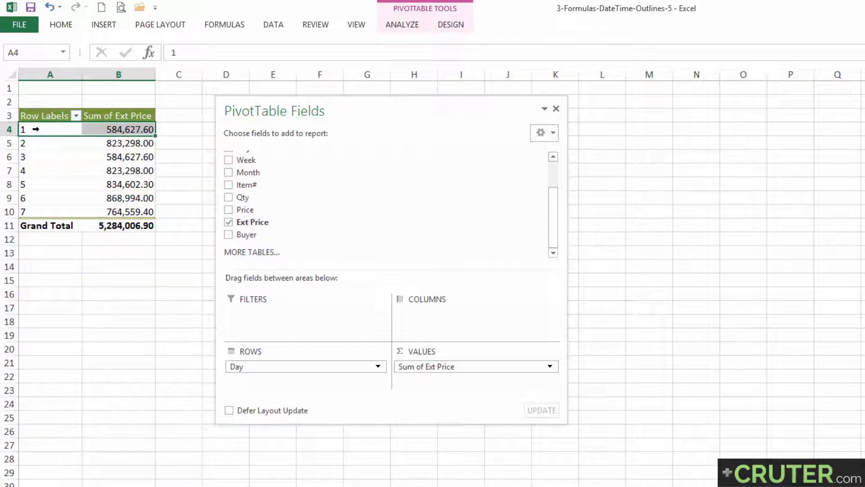
mouse_move(96, 130)
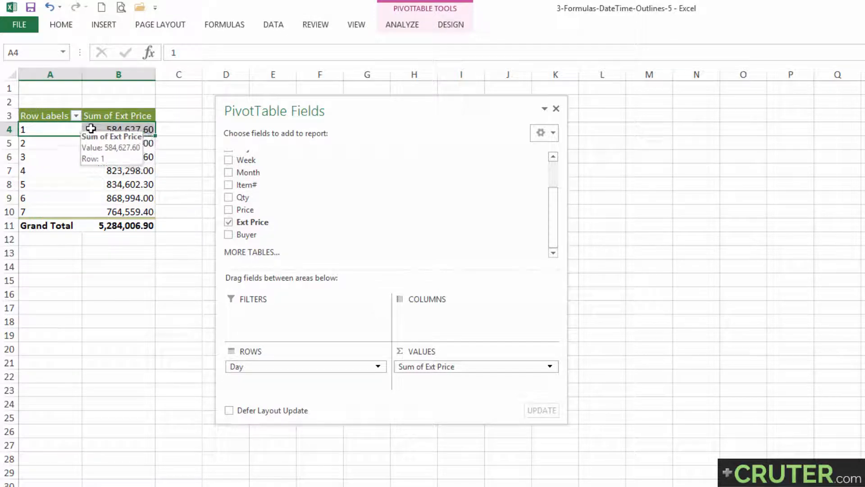
Insert a basic Line PivotChart based on the PivotTable of Ext Price by Day
left_click(396, 26)
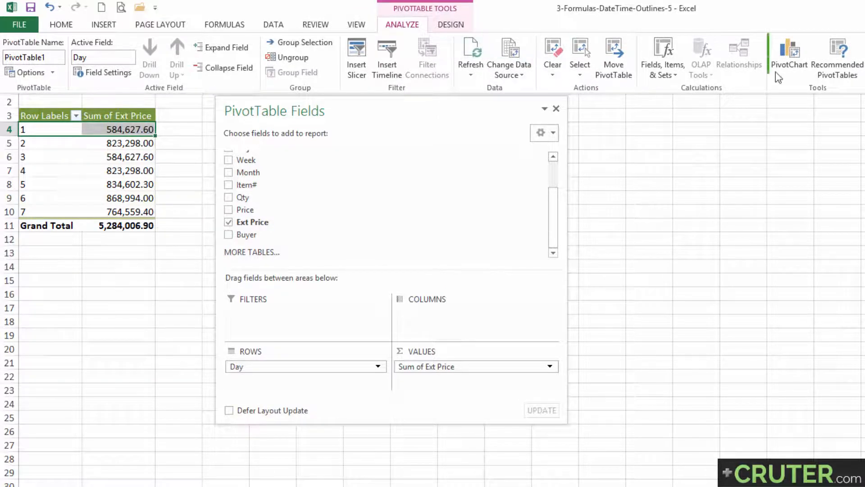
left_click(792, 64)
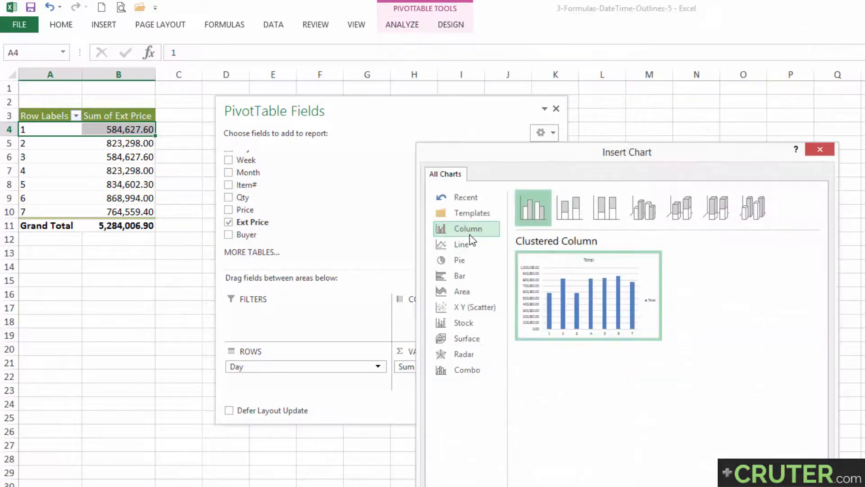
left_click(466, 244)
mouse_move(567, 292)
left_click(746, 485)
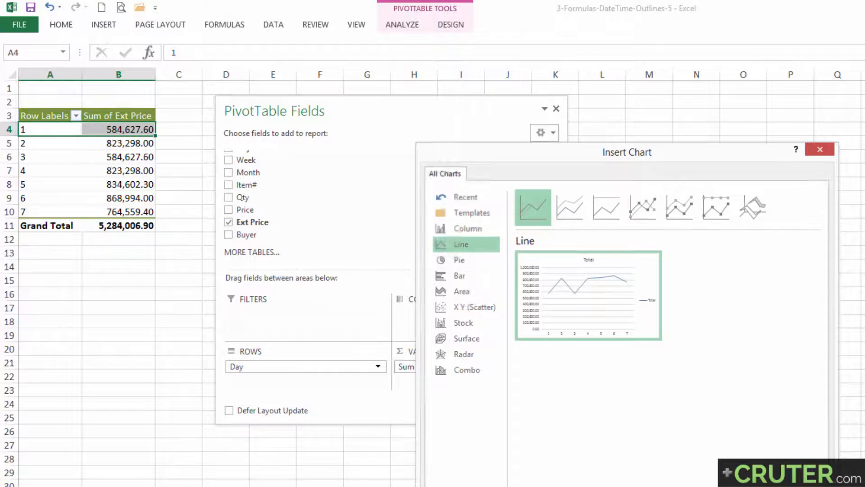
Narrow the field list and place it beneath the chart, with the chart right beside the PivotTable, and inspect the chart's line
left_click_drag(612, 300, 286, 343)
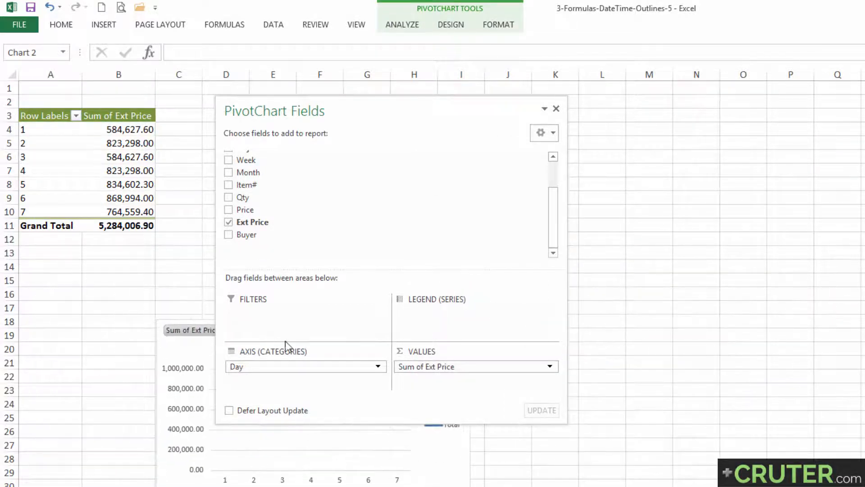
left_click_drag(567, 176, 393, 188)
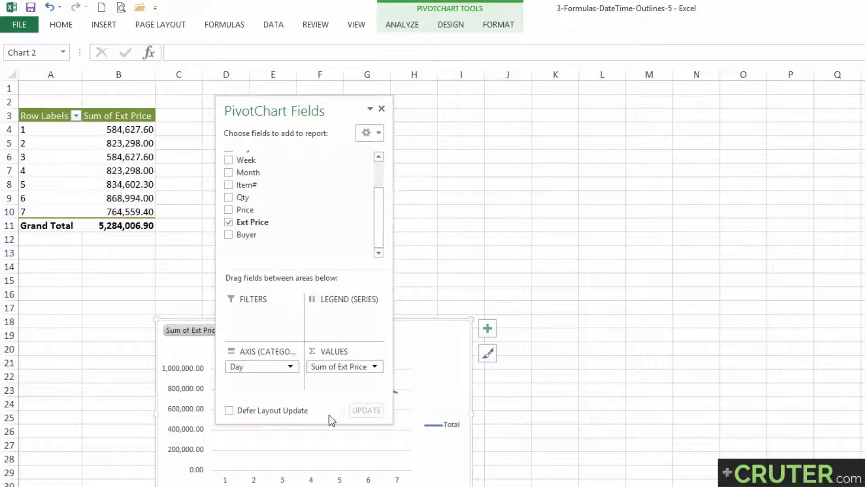
left_click_drag(338, 111, 510, 122)
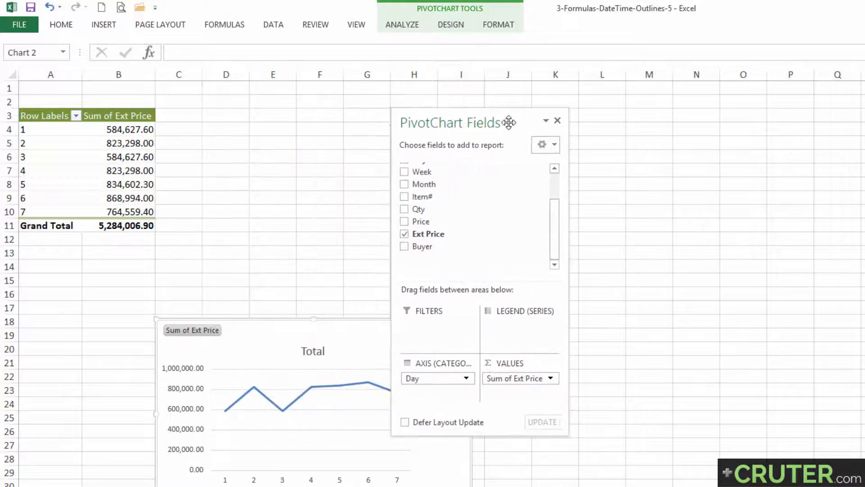
left_click_drag(277, 325, 274, 135)
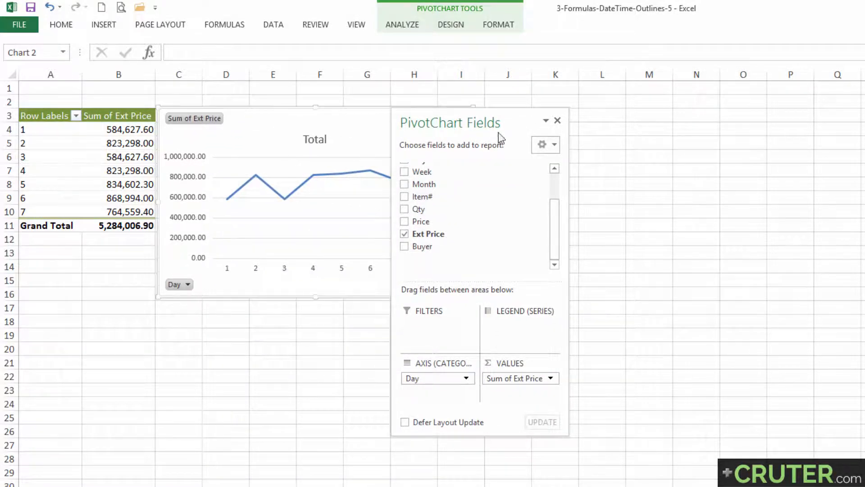
left_click_drag(521, 119, 502, 296)
left_click_drag(532, 172, 286, 279)
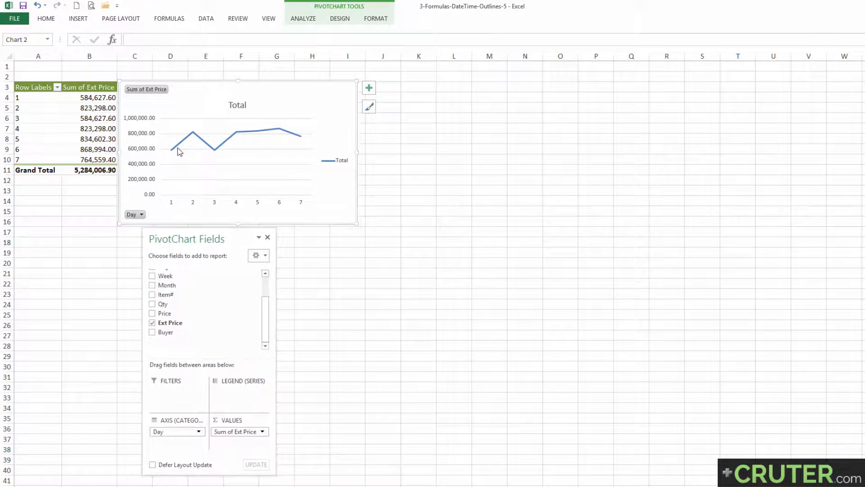
left_click(179, 151)
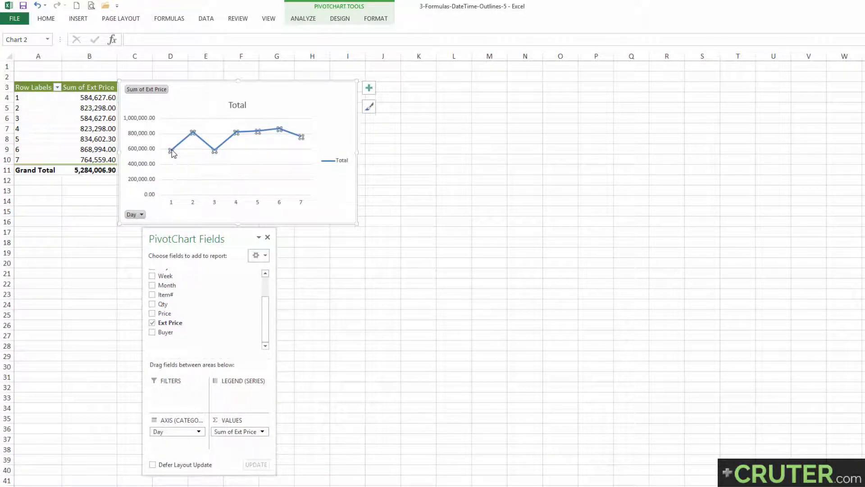
mouse_move(192, 131)
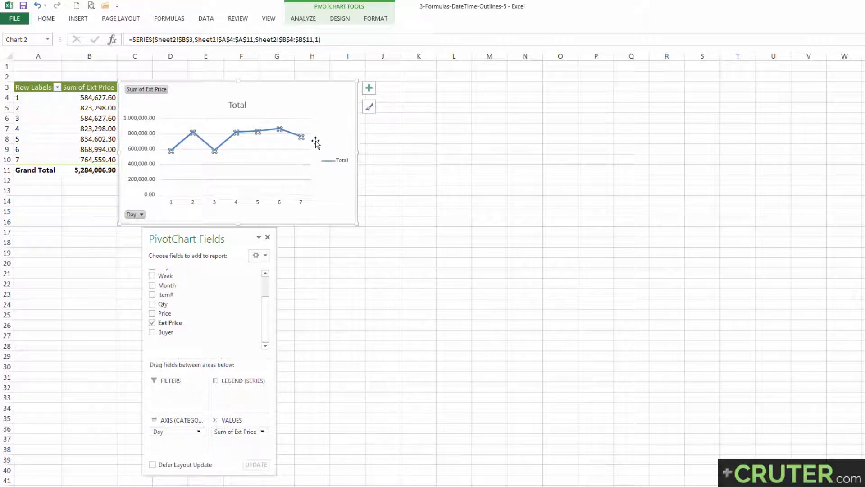
Replace Day with Week as the row field and check the weekly Ext Price totals from the first to the last week
left_click_drag(224, 244, 222, 246)
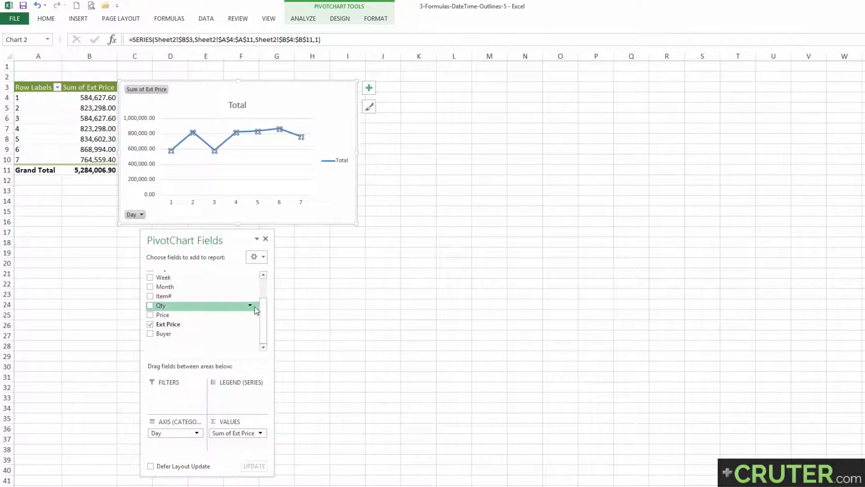
left_click_drag(264, 310, 264, 289)
left_click(152, 304)
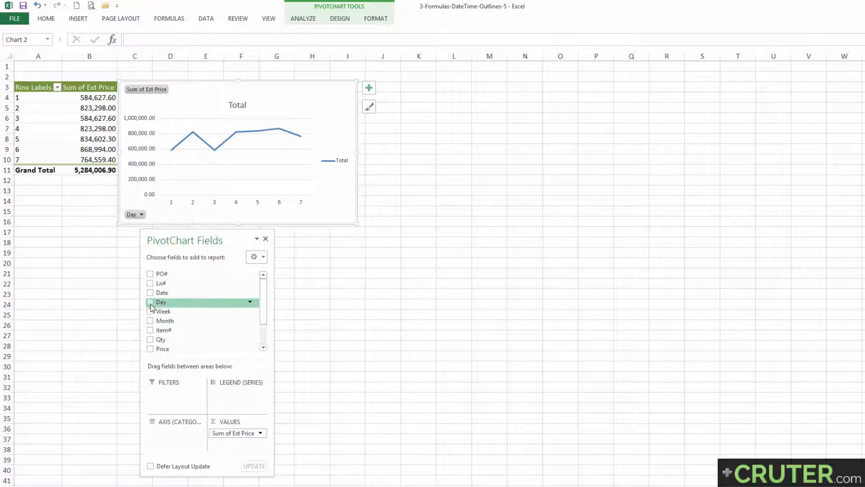
left_click_drag(164, 311, 170, 434)
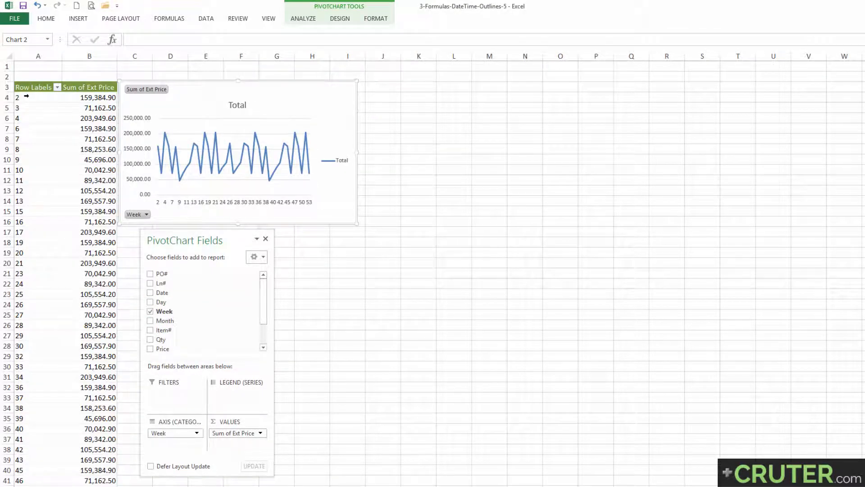
left_click(52, 96)
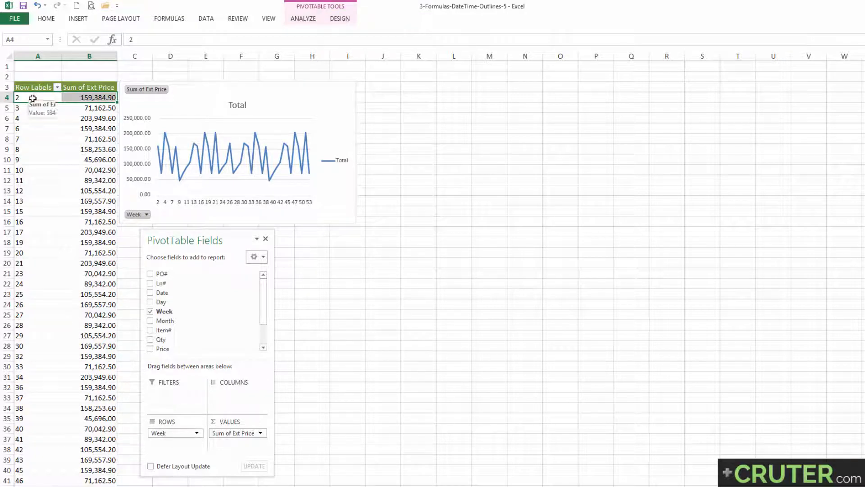
left_click_drag(35, 97, 36, 173)
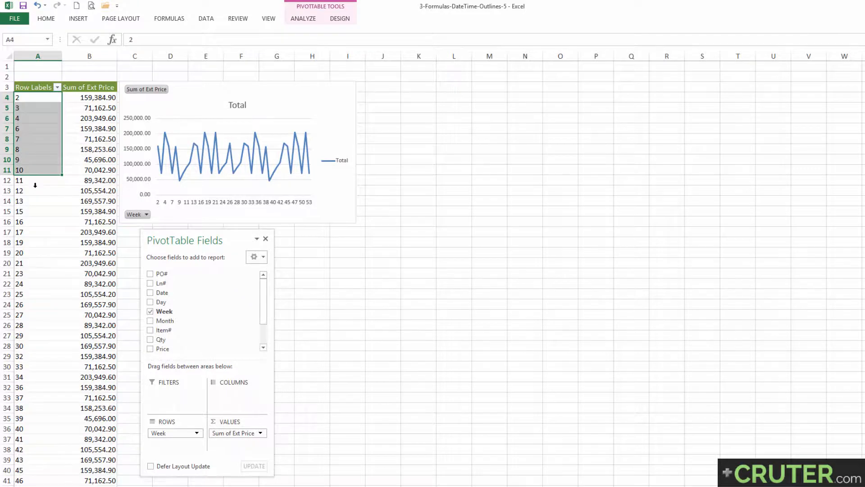
scroll(35, 183, "down", 4)
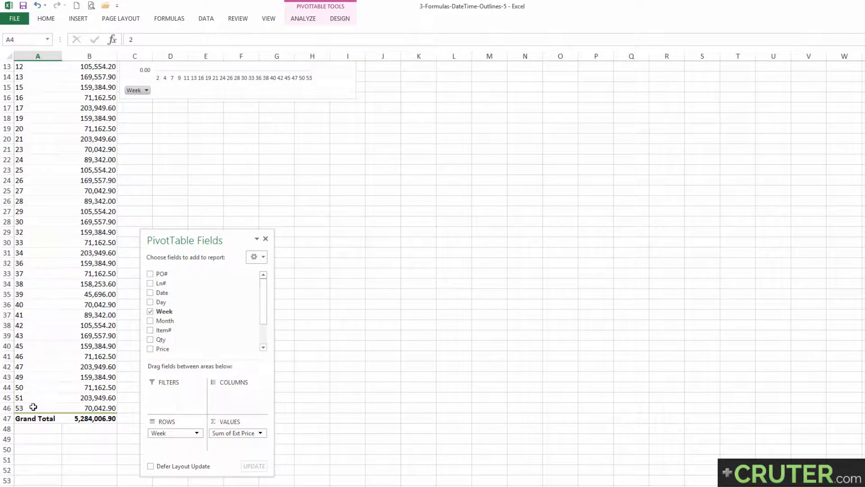
left_click(31, 408)
scroll(39, 381, "up", 4)
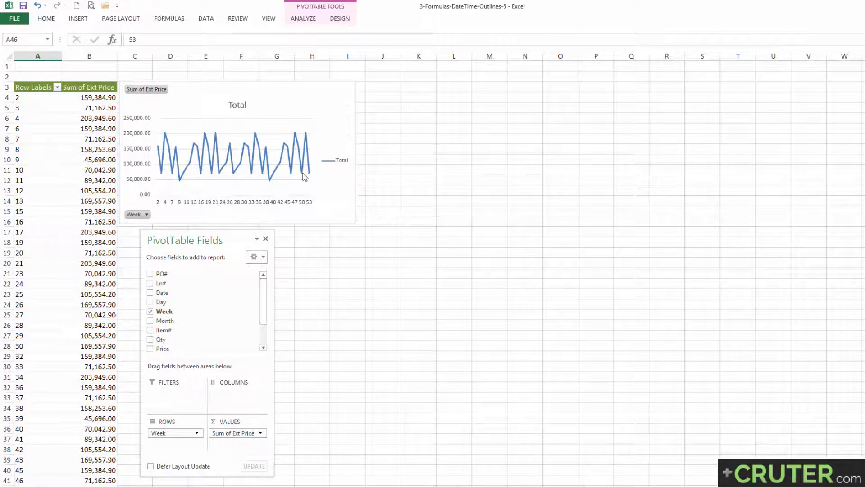
mouse_move(311, 169)
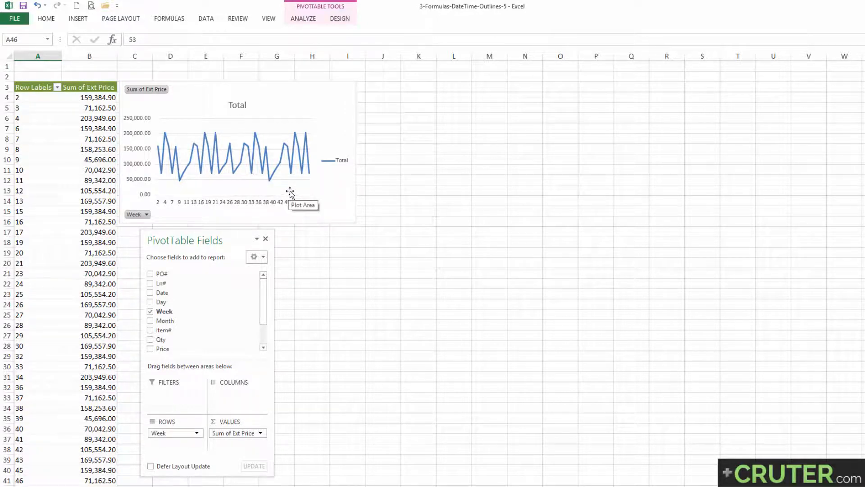
Replace Week with Month as the row field and inspect the monthly Ext Price line in the chart
left_click(151, 313)
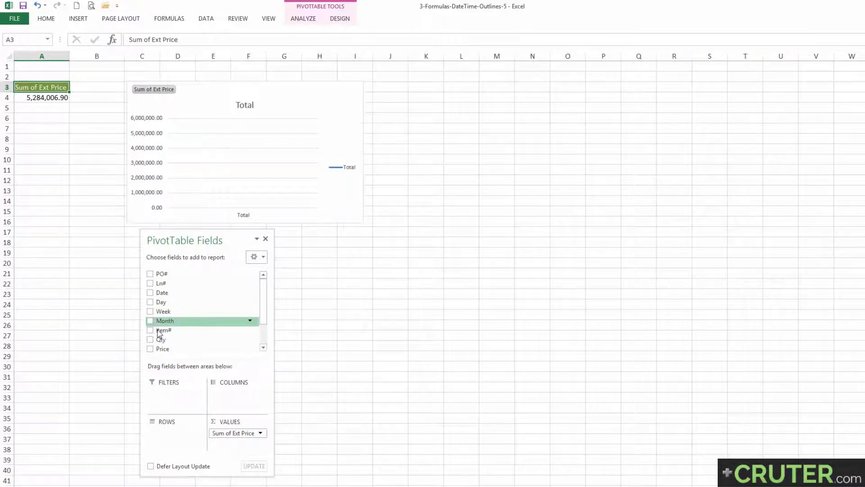
left_click_drag(158, 321, 167, 430)
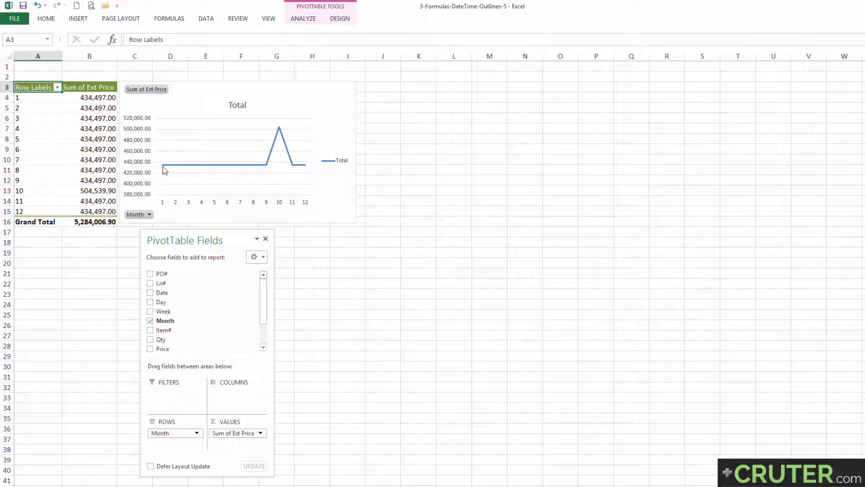
mouse_move(165, 170)
left_click(268, 167)
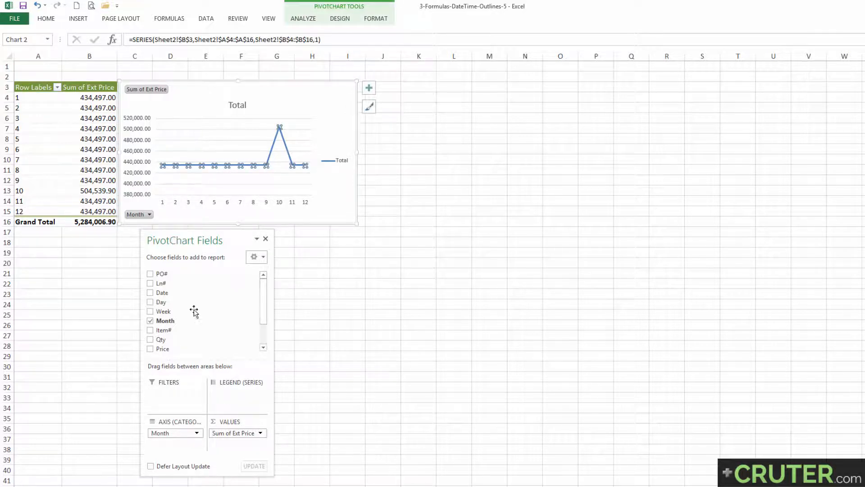
Remove the Month field from the PivotTable's rows
left_click(150, 321)
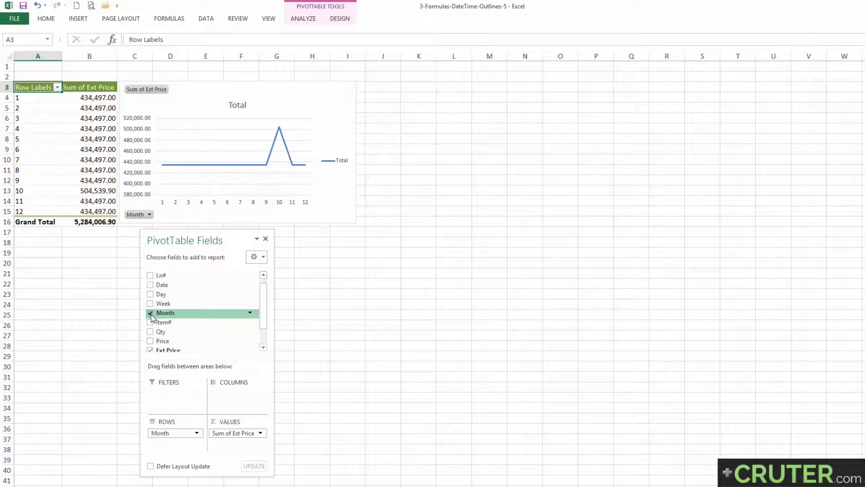
left_click(150, 313)
scroll(165, 295, "up", 1)
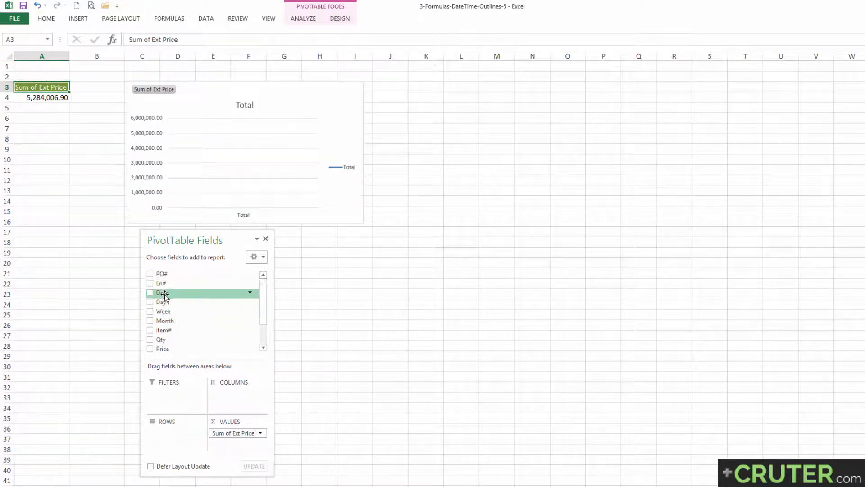
Add the Date field to the PivotTable's rows and select the second date label, 08/Jan
left_click_drag(165, 296, 176, 438)
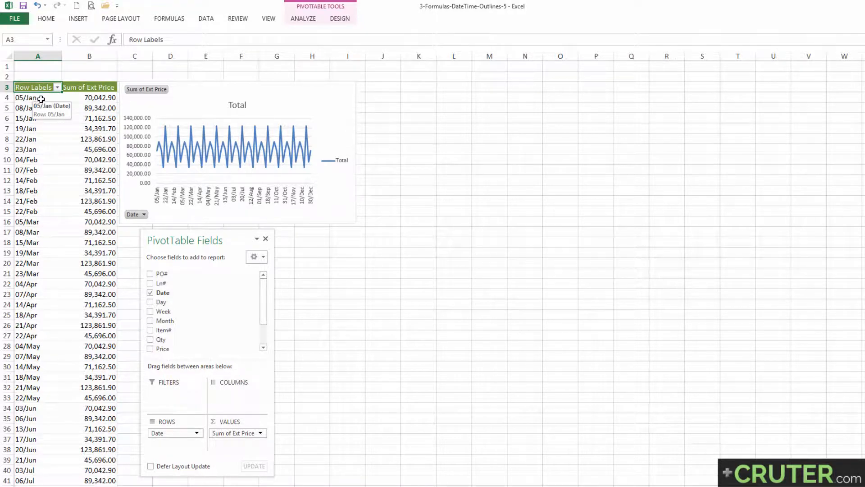
left_click(41, 99)
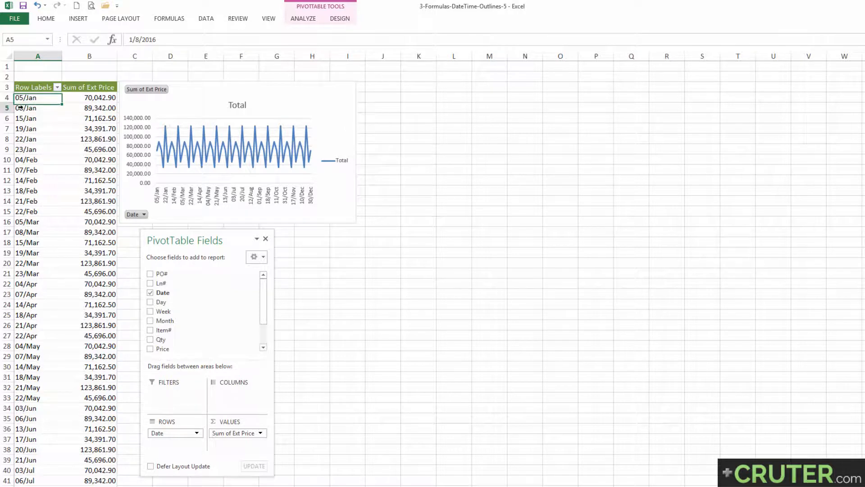
right_click(20, 108)
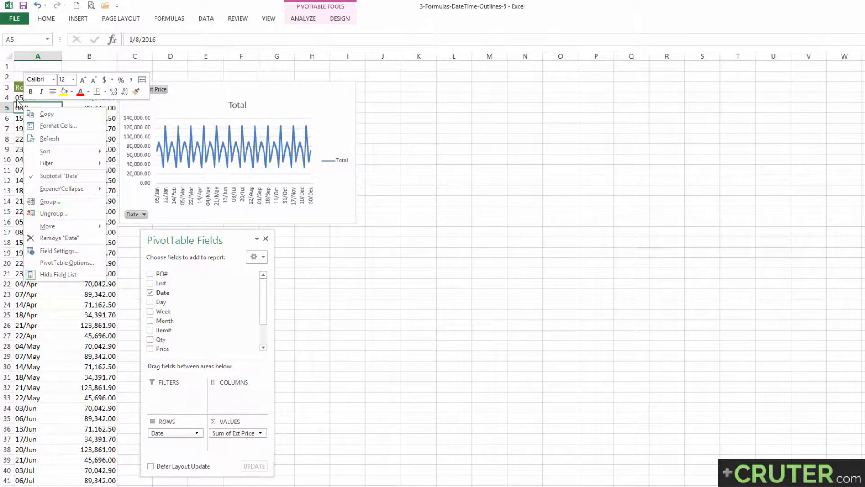
left_click(20, 107)
Group the PivotTable's Date row labels by Months and select the month labels from Jan to Dec
left_click(295, 19)
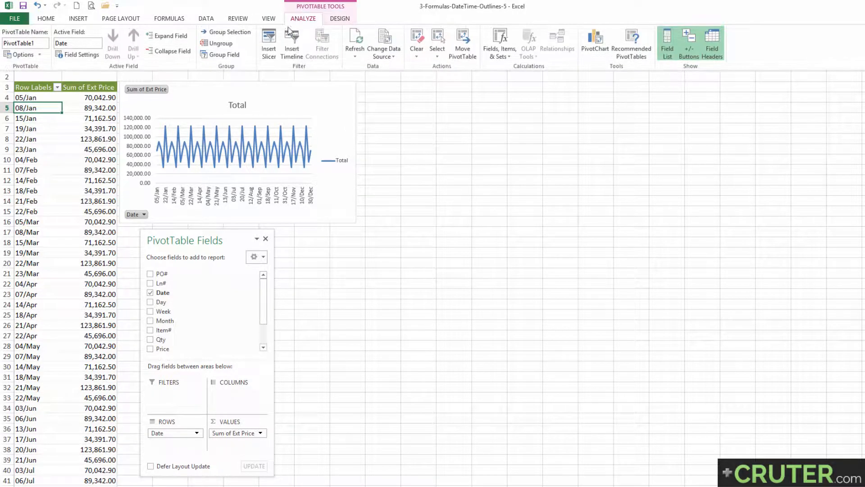
left_click(224, 33)
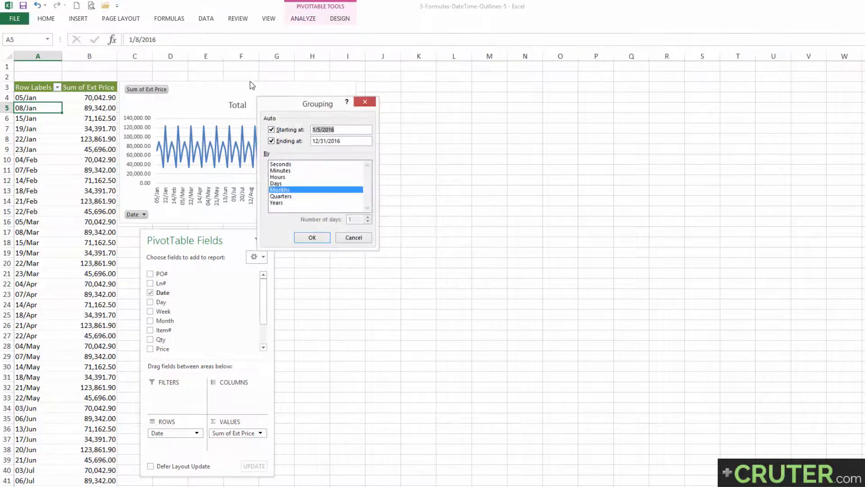
left_click_drag(295, 101, 159, 237)
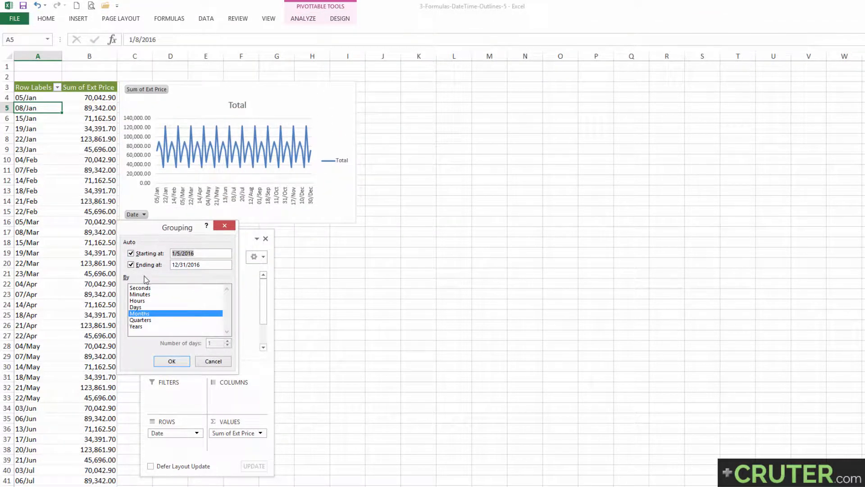
left_click(140, 314)
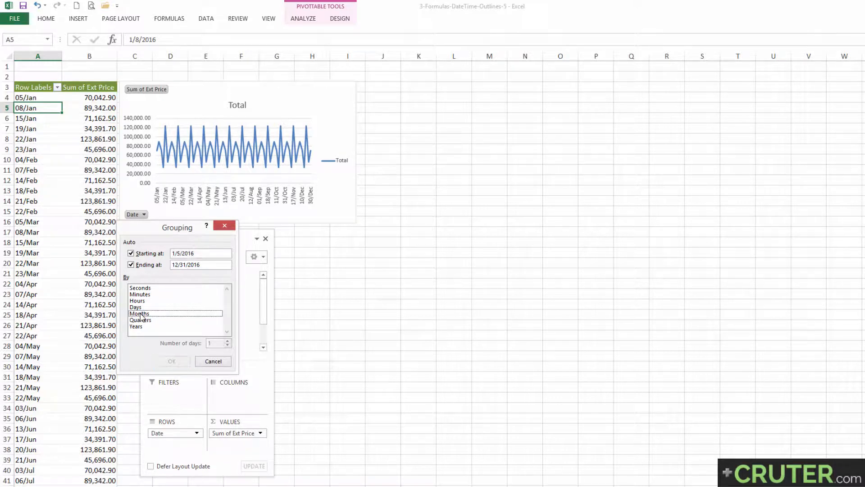
left_click(141, 314)
left_click(170, 361)
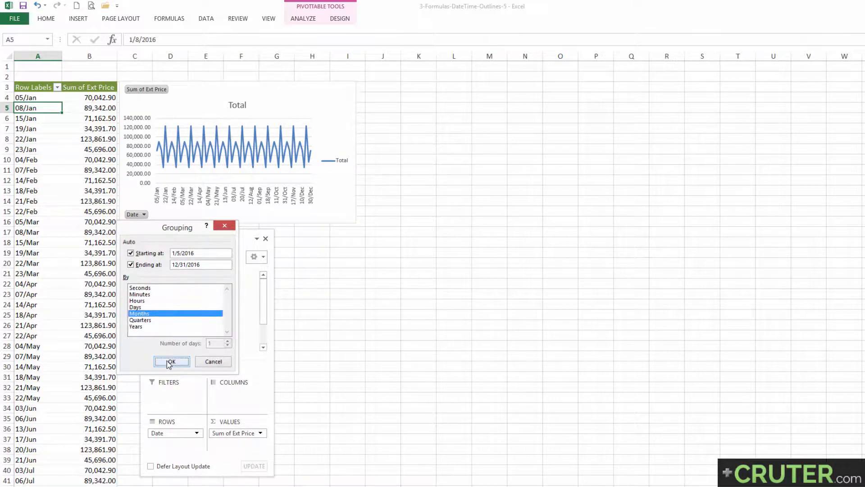
left_click_drag(36, 98, 40, 212)
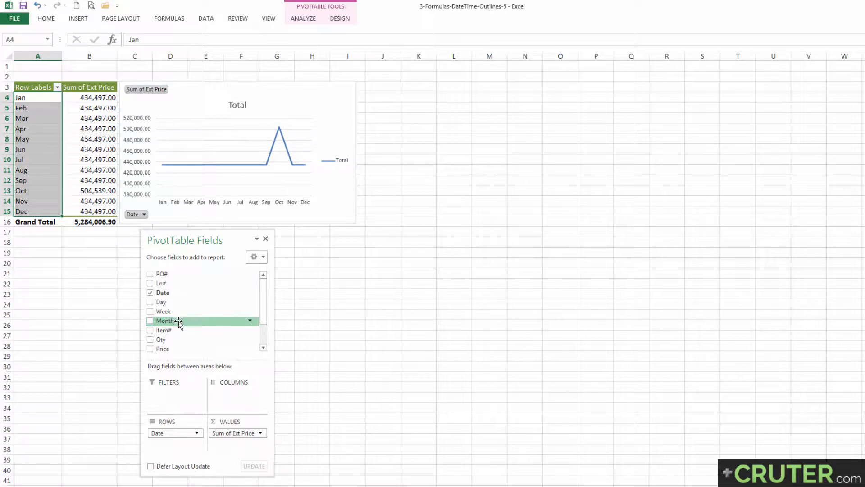
Regroup the Date row labels by Quarters instead of Months
right_click(30, 105)
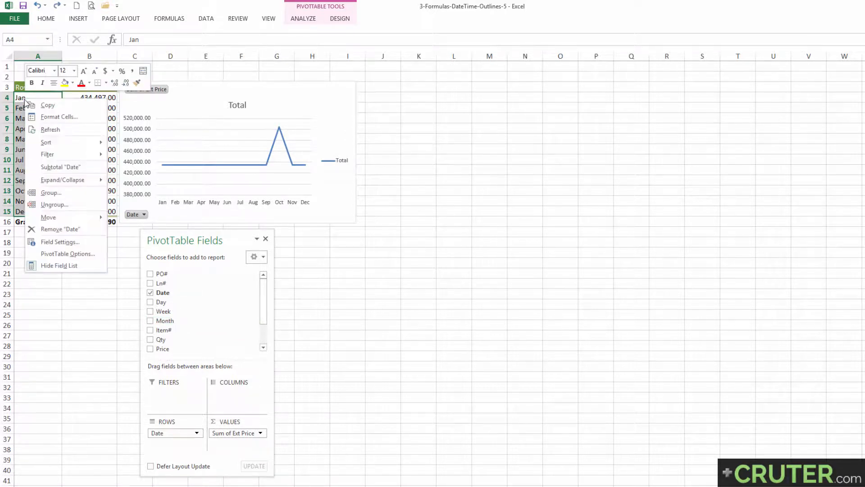
left_click(57, 190)
left_click(21, 201)
left_click(34, 207)
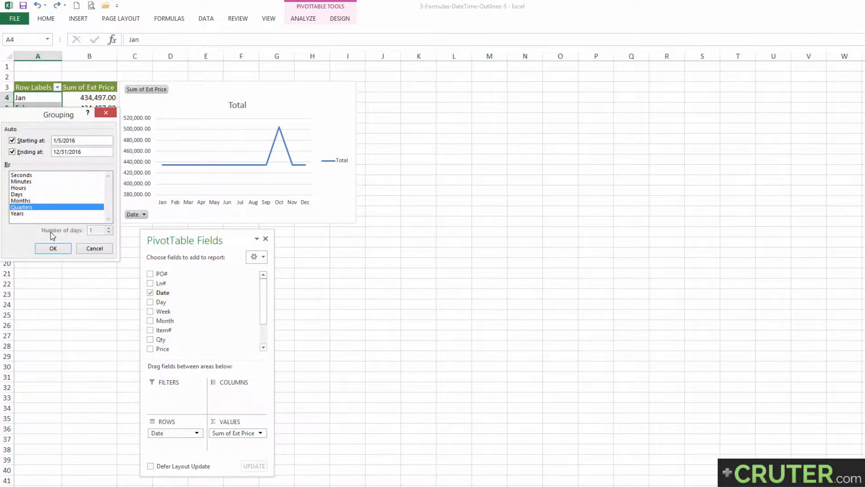
left_click(53, 248)
Regroup the Date row labels by Days instead of Quarters and select the first date label
right_click(28, 108)
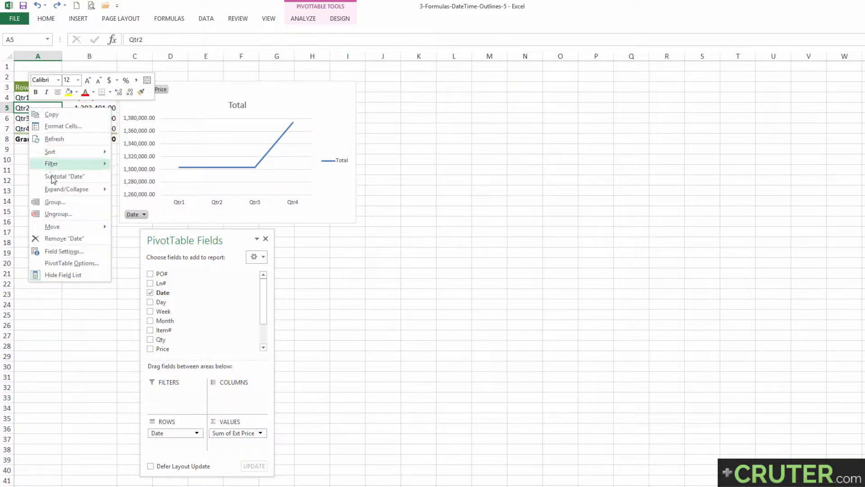
left_click(58, 203)
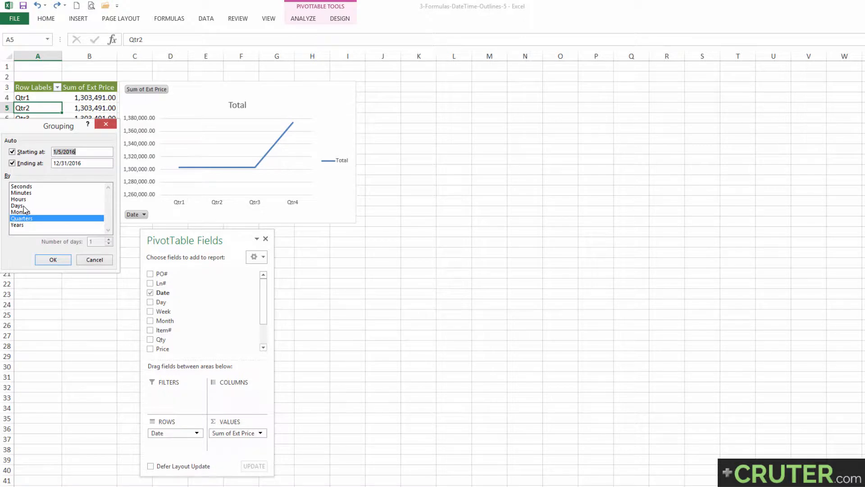
left_click(24, 205)
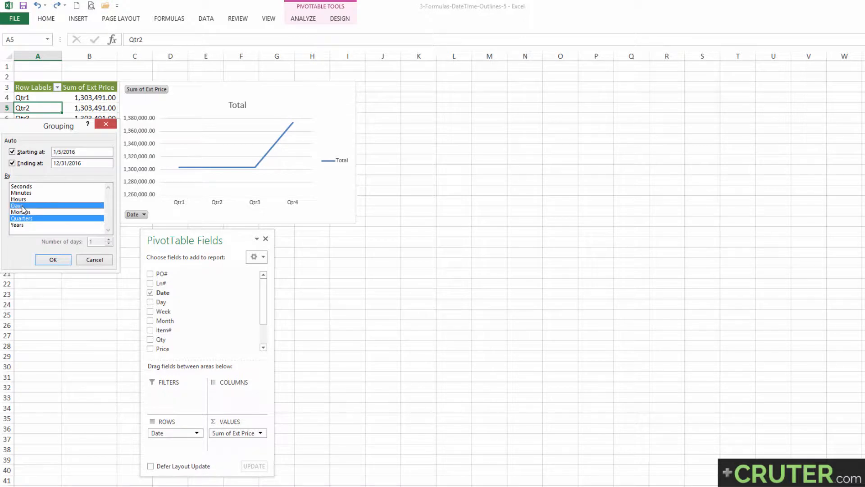
left_click(24, 219)
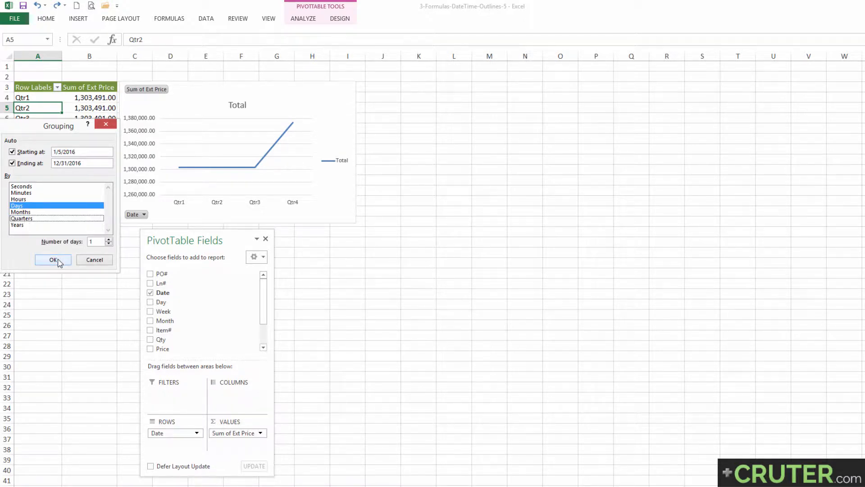
left_click(54, 260)
left_click_drag(27, 97, 32, 212)
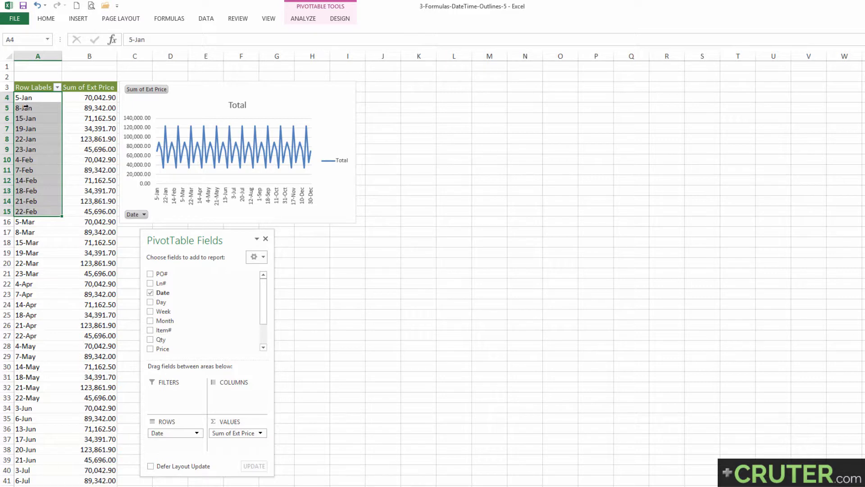
left_click(27, 97)
left_click(35, 97)
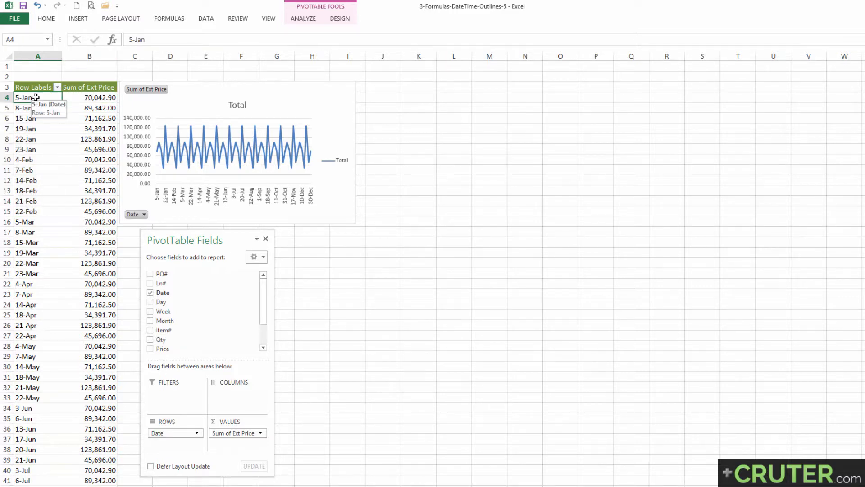